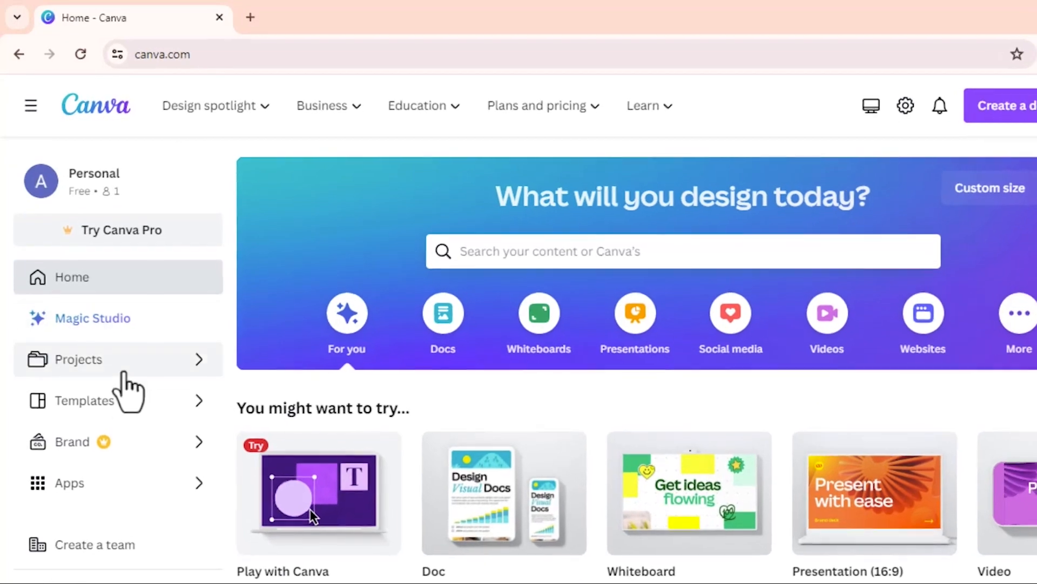
Go from the Canva home page to the Templates gallery.
left_click(127, 396)
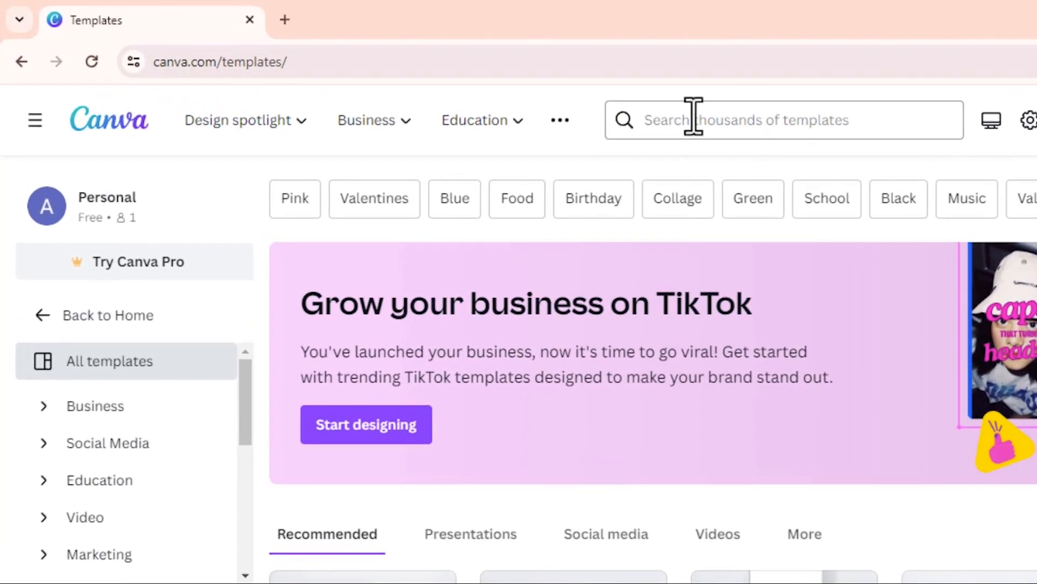
Search templates for 'valentines' and open the Valentine's Day Cards collection.
left_click(702, 118)
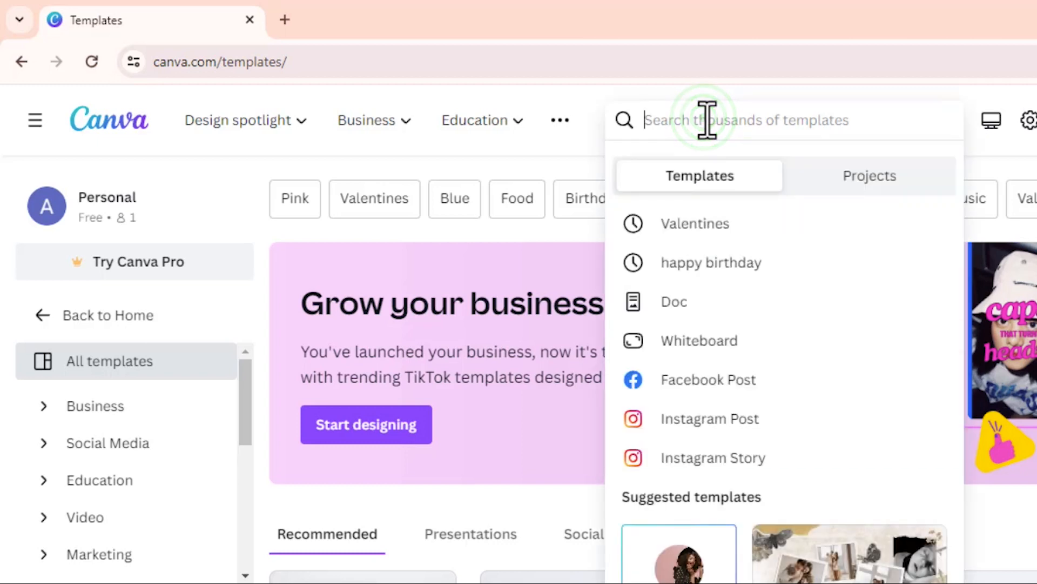
type("v")
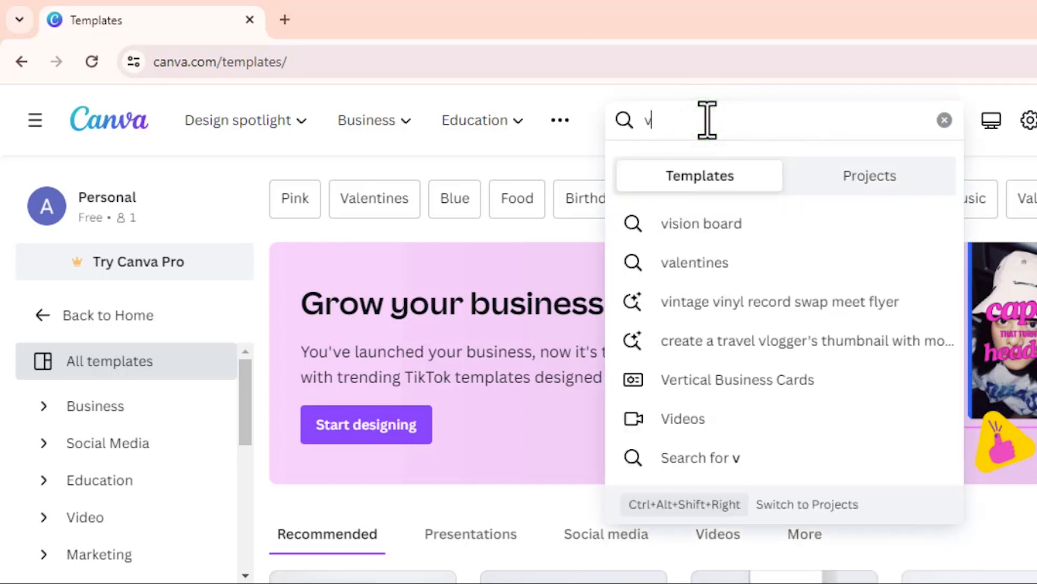
type("alentines")
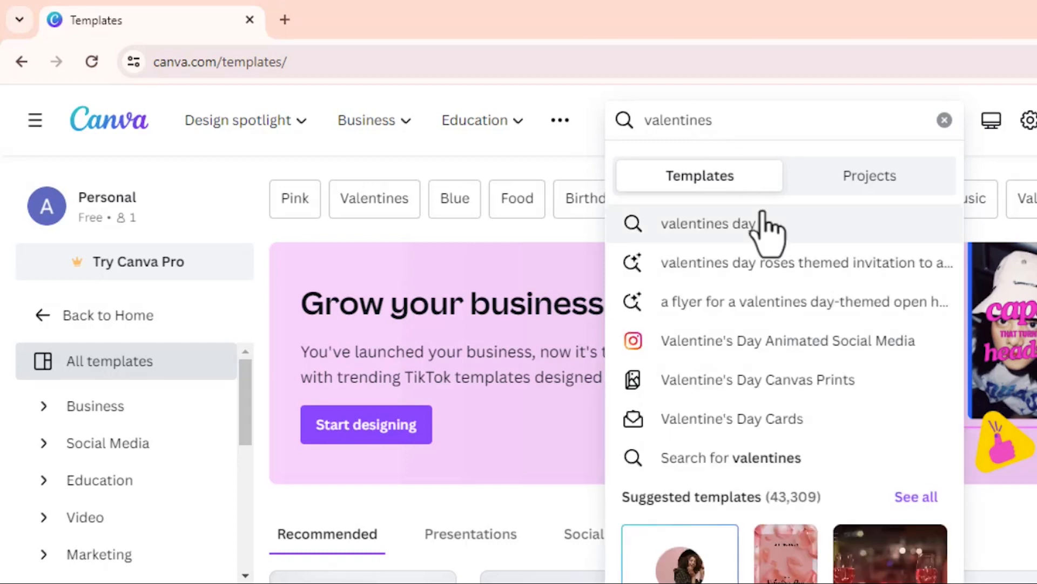
left_click(778, 419)
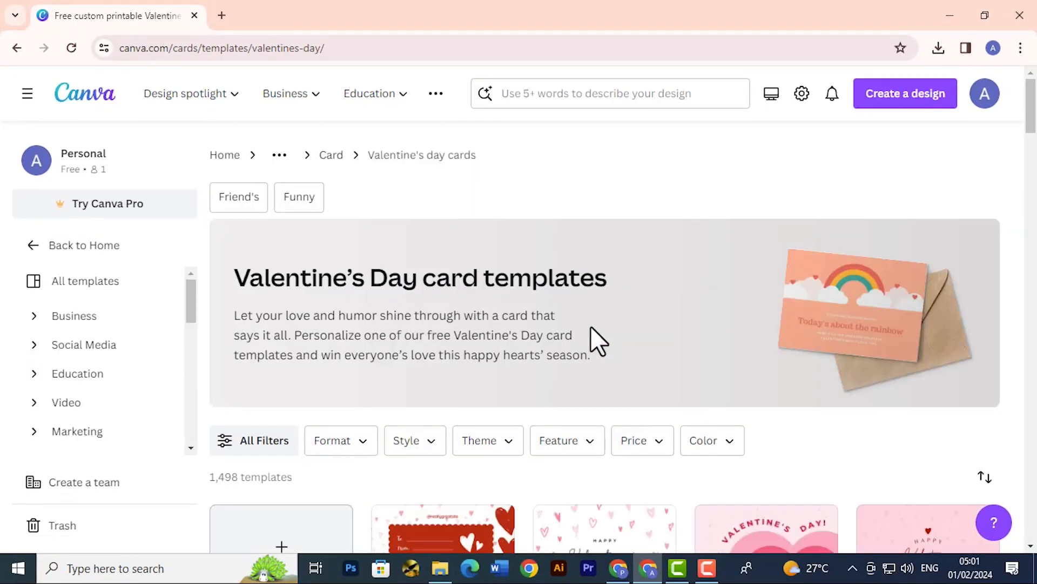
scroll(591, 338, "down", 3)
scroll(621, 259, "down", 15)
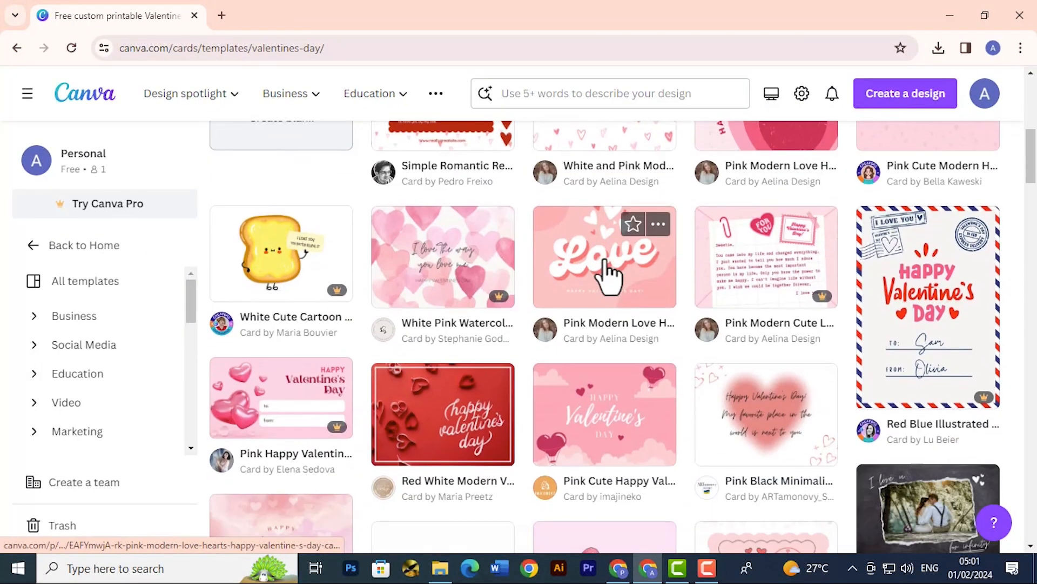
scroll(559, 222, "down", 4)
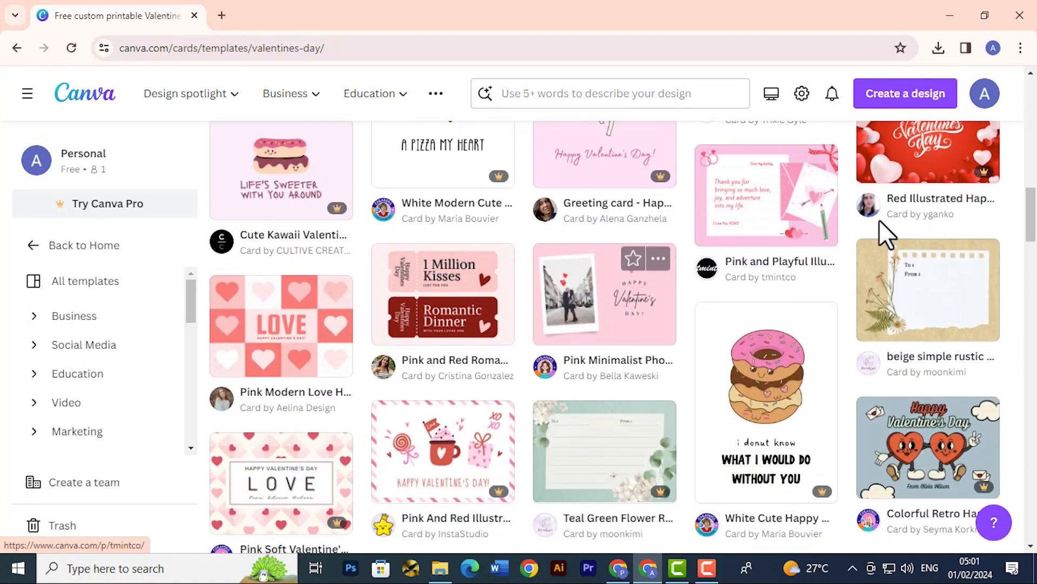
scroll(895, 230, "down", 13)
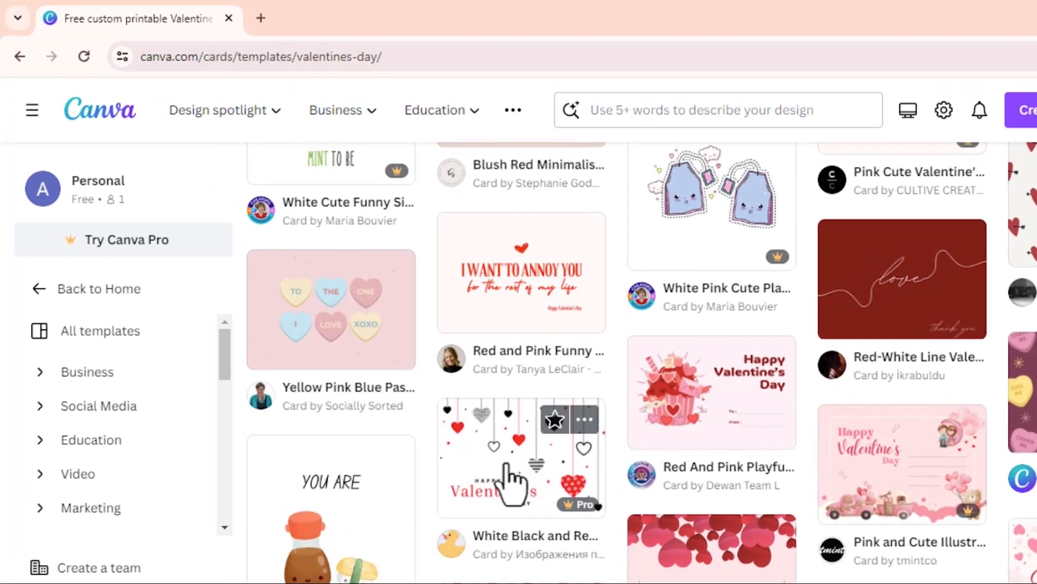
scroll(443, 405, "down", 3)
scroll(532, 476, "down", 2)
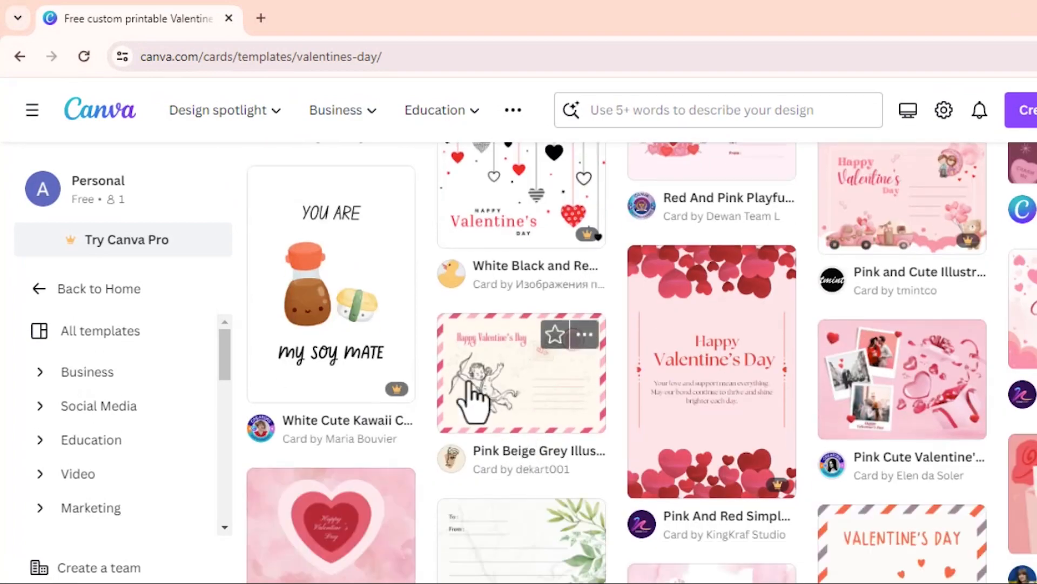
scroll(726, 413, "up", 14)
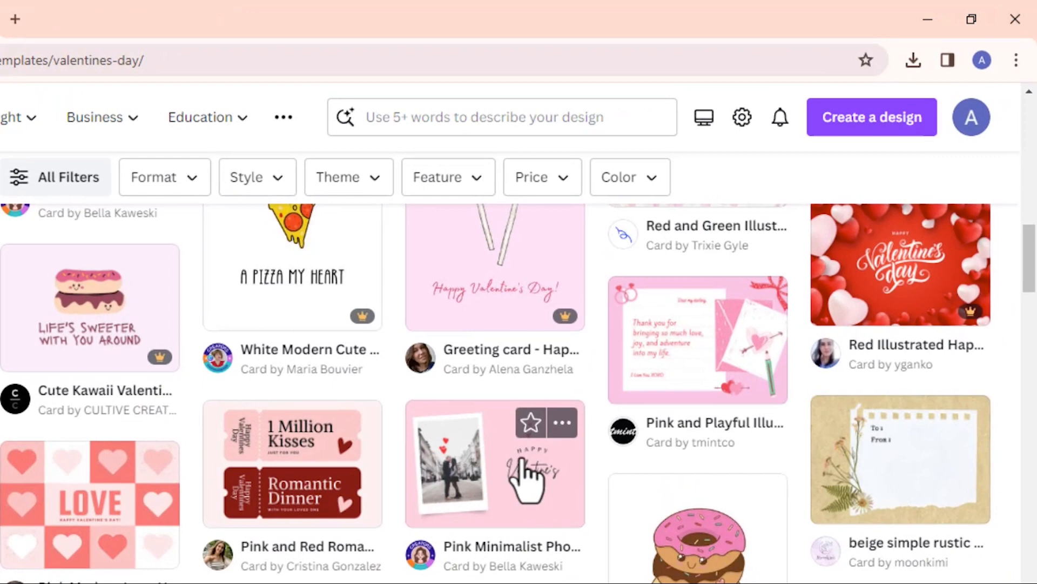
Pick the Pink Minimalist Photo Frame Valentine's Day card and customize it as your own design.
left_click(614, 361)
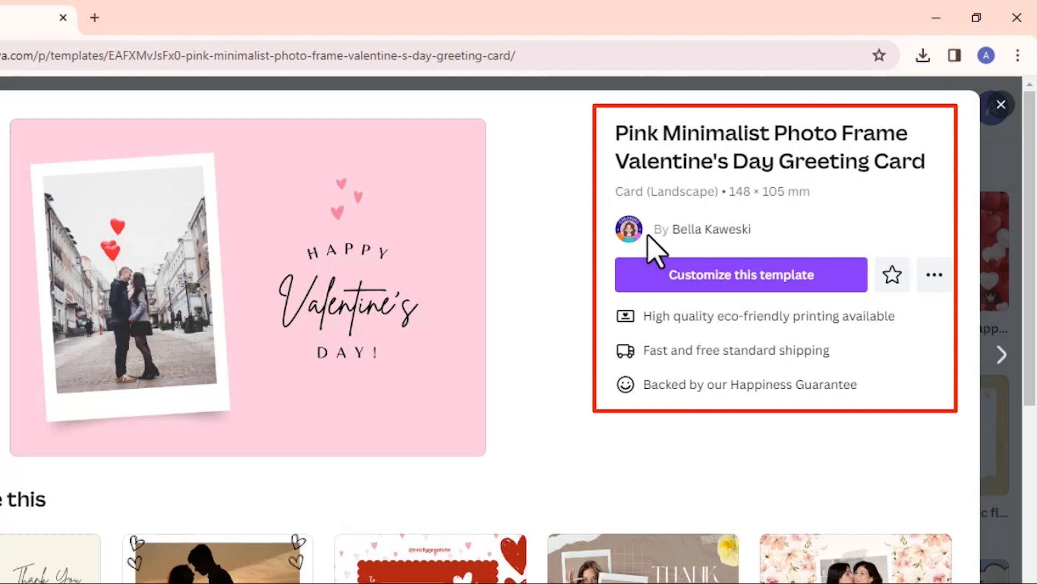
left_click(736, 277)
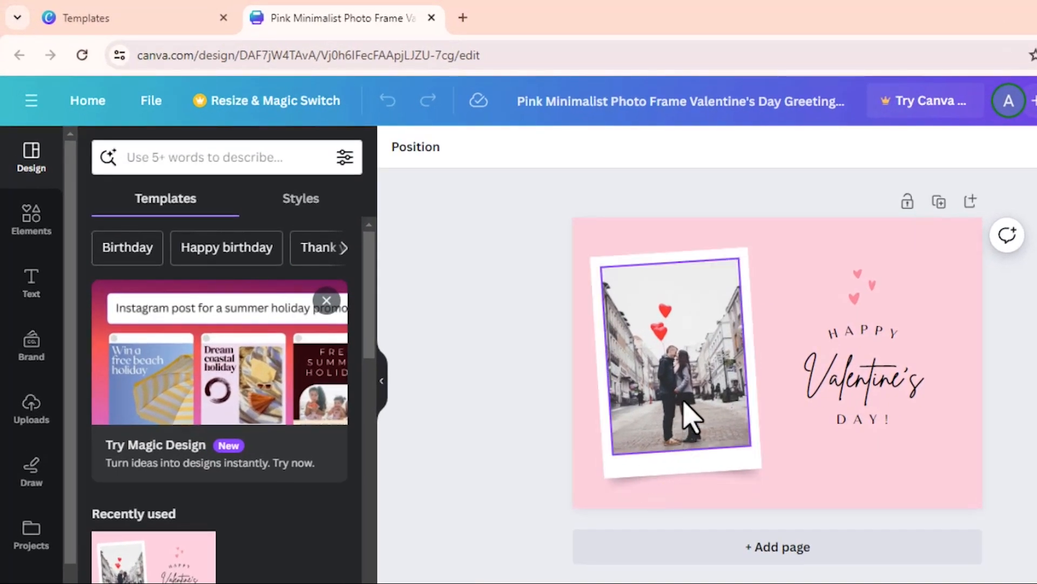
Delete the couple photo from the Polaroid frame, keeping the empty frame.
left_click(680, 373)
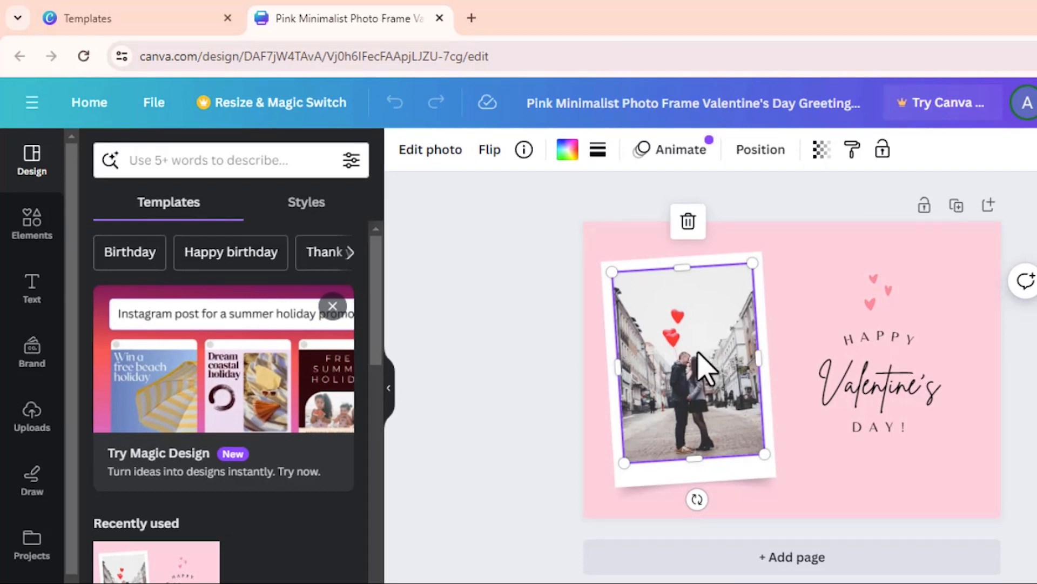
left_click(688, 221)
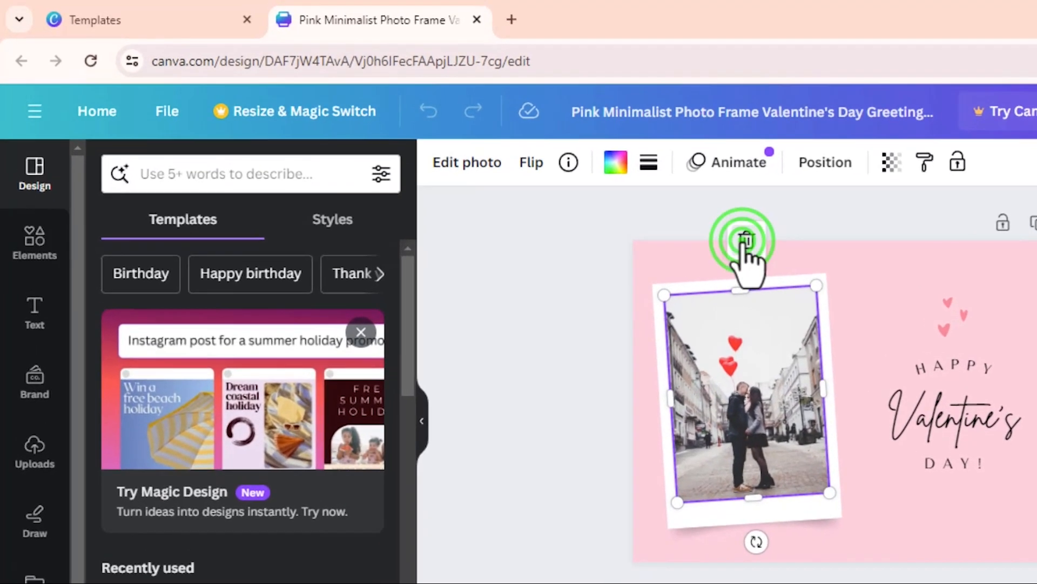
left_click(771, 308)
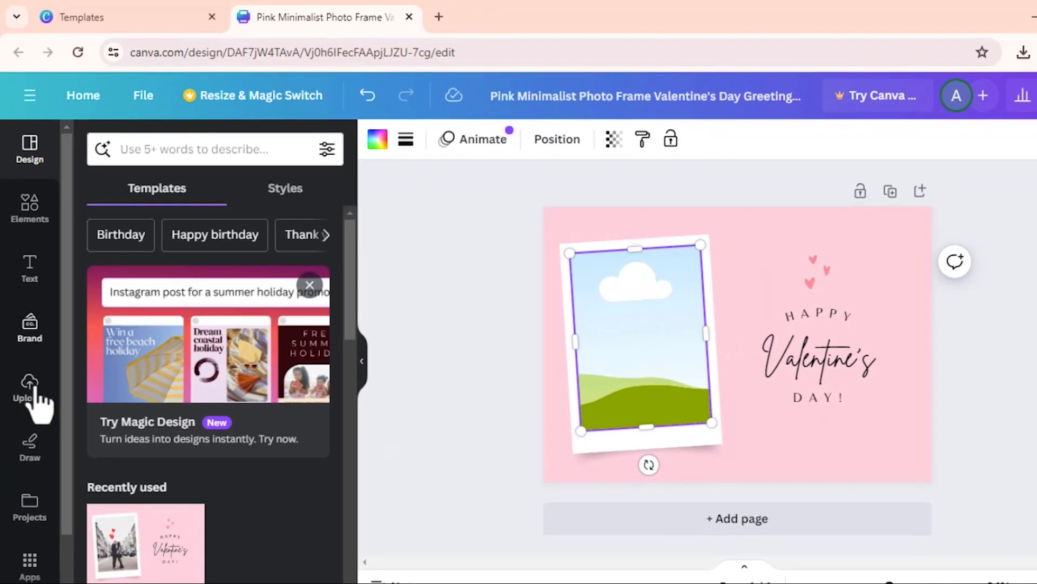
Upload the woman's portrait photo from the Downloads folder into Canva's Uploads.
left_click(32, 412)
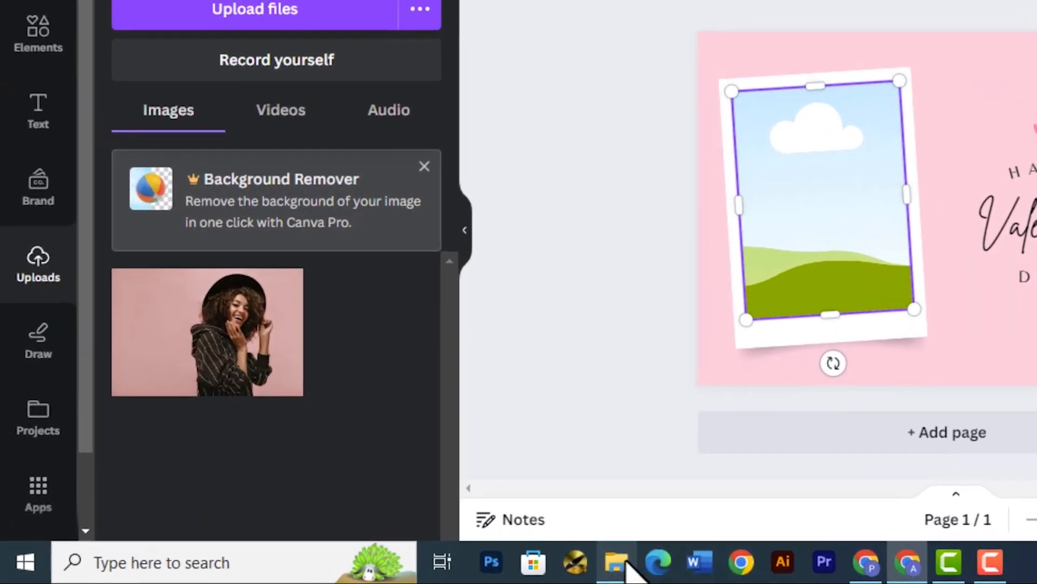
left_click(441, 567)
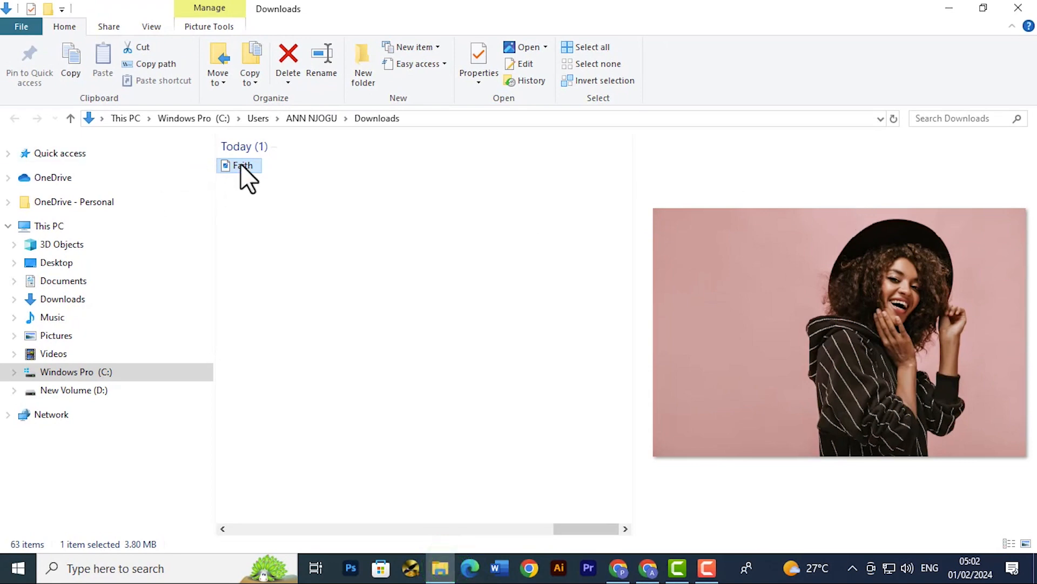
left_click_drag(241, 163, 653, 570)
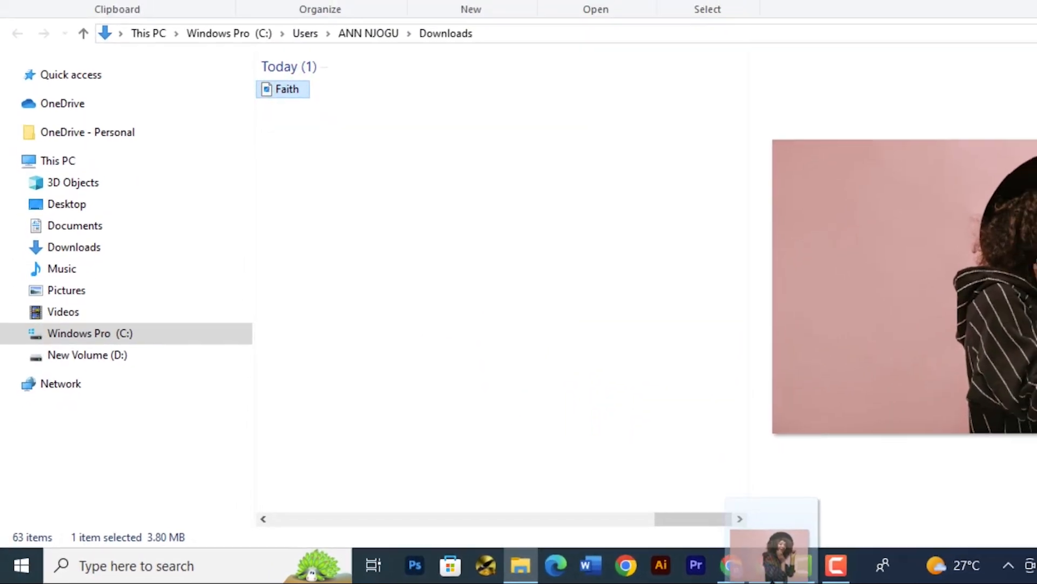
left_click_drag(773, 567, 218, 209)
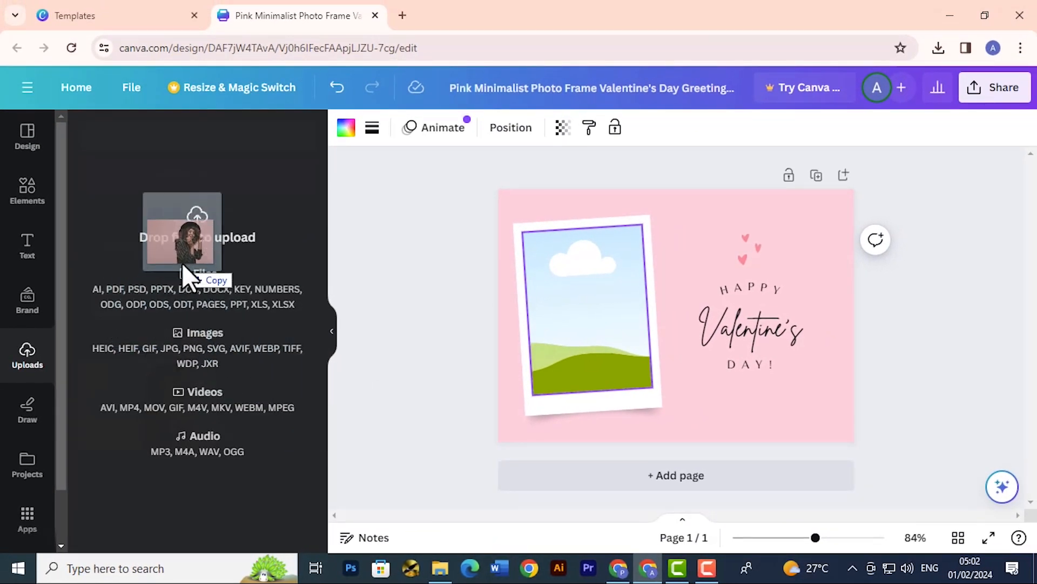
left_click_drag(182, 264, 186, 259)
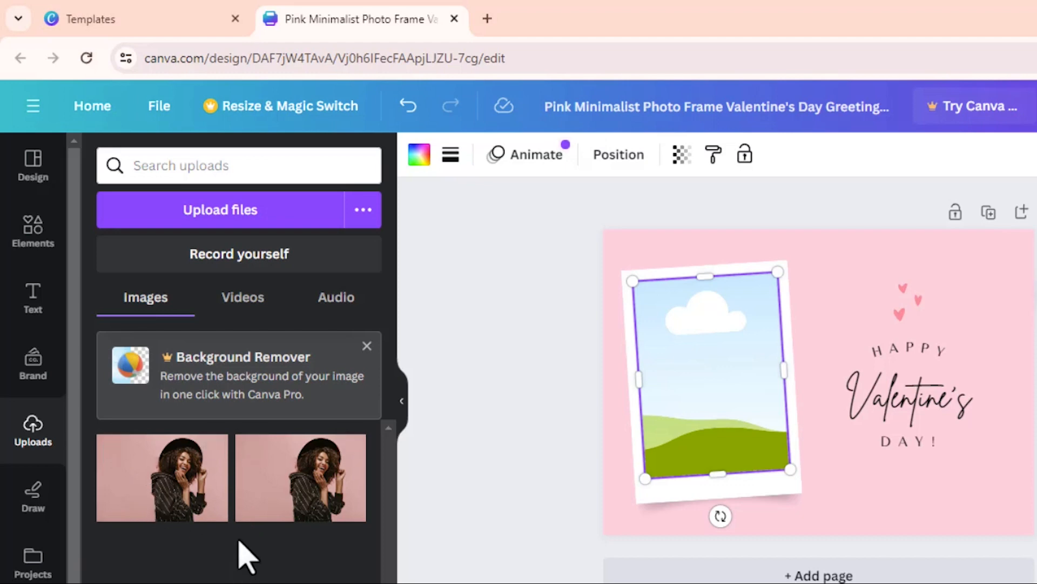
Place the first uploaded portrait in the frame, then delete that image, keeping the frame.
left_click(183, 483)
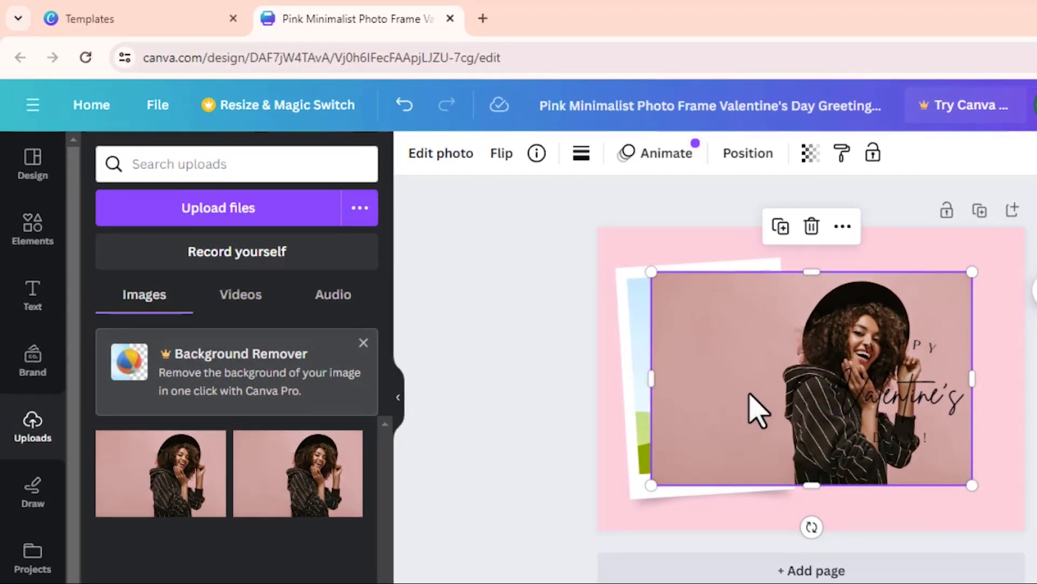
left_click_drag(756, 411, 686, 416)
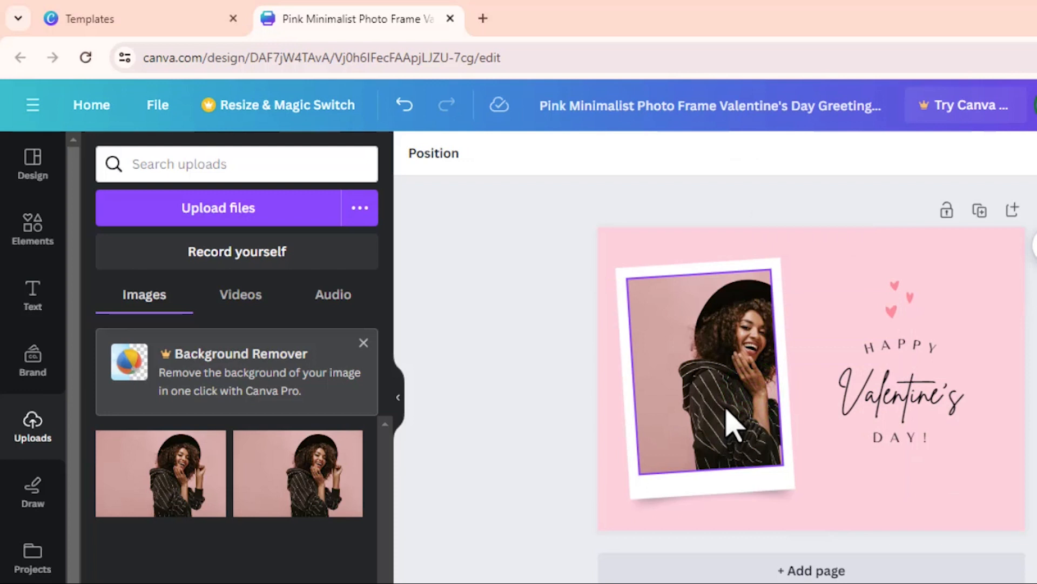
right_click(708, 389)
left_click(642, 358)
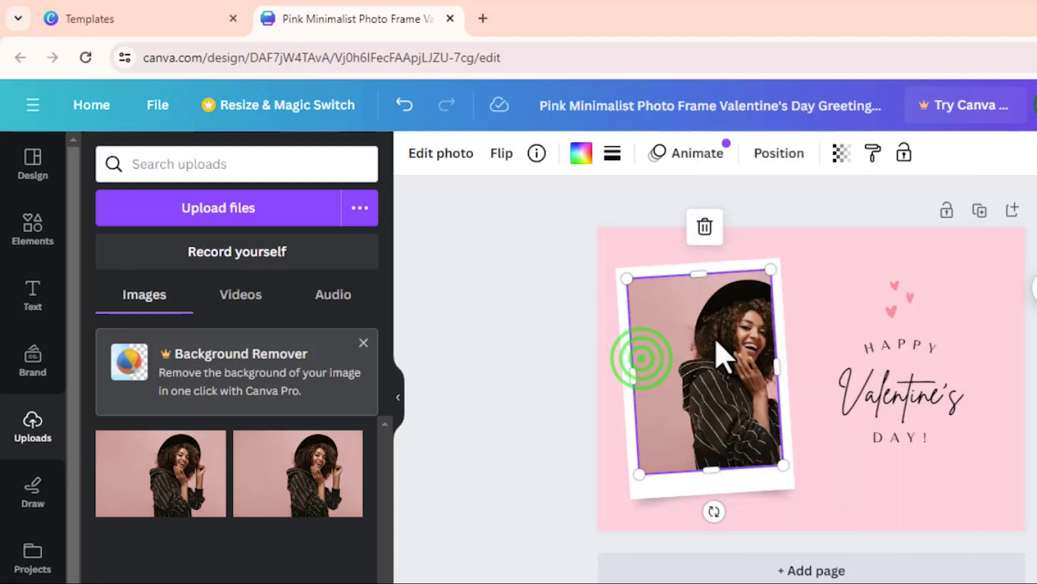
left_click(705, 226)
left_click(732, 274)
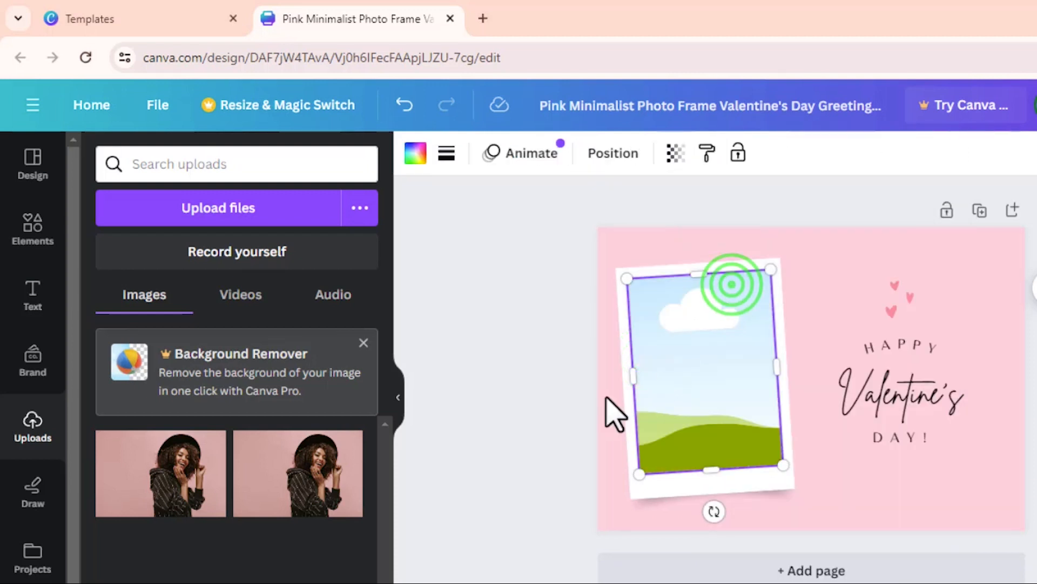
Drop the second uploaded photo, the woman in the black hat, into the Polaroid frame.
left_click(316, 489)
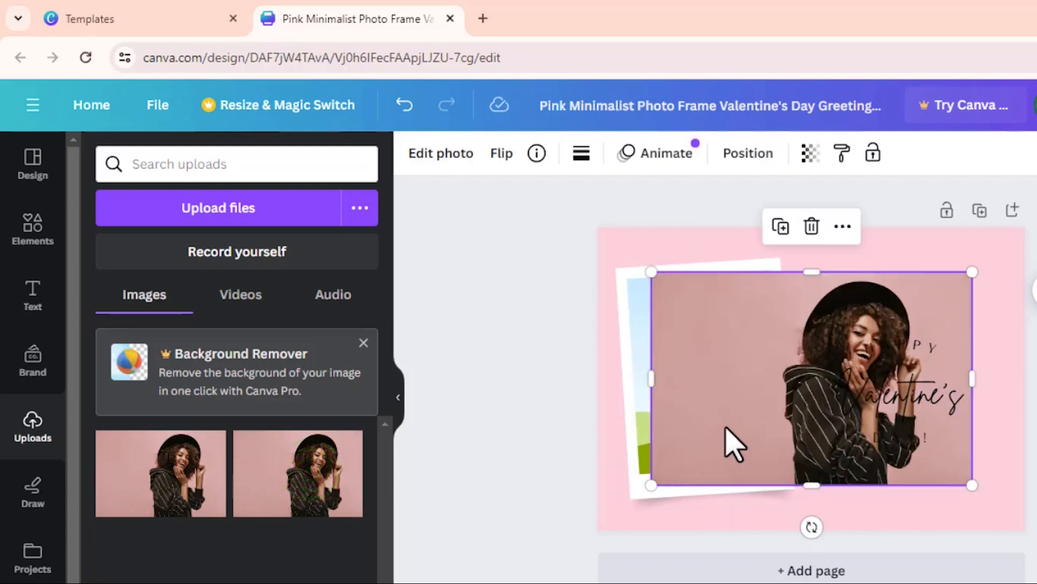
left_click_drag(778, 408, 643, 384)
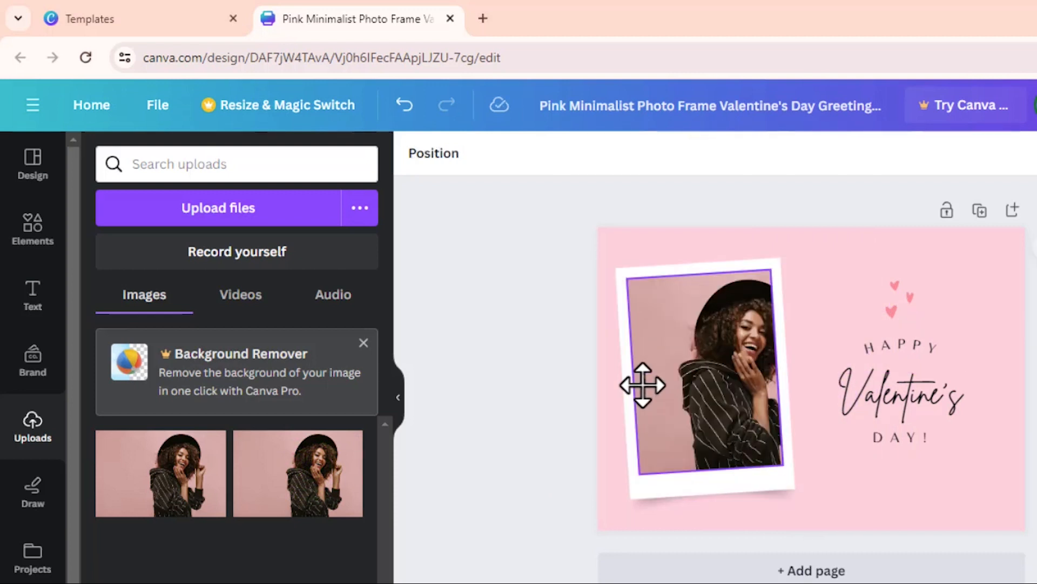
double_click(703, 384)
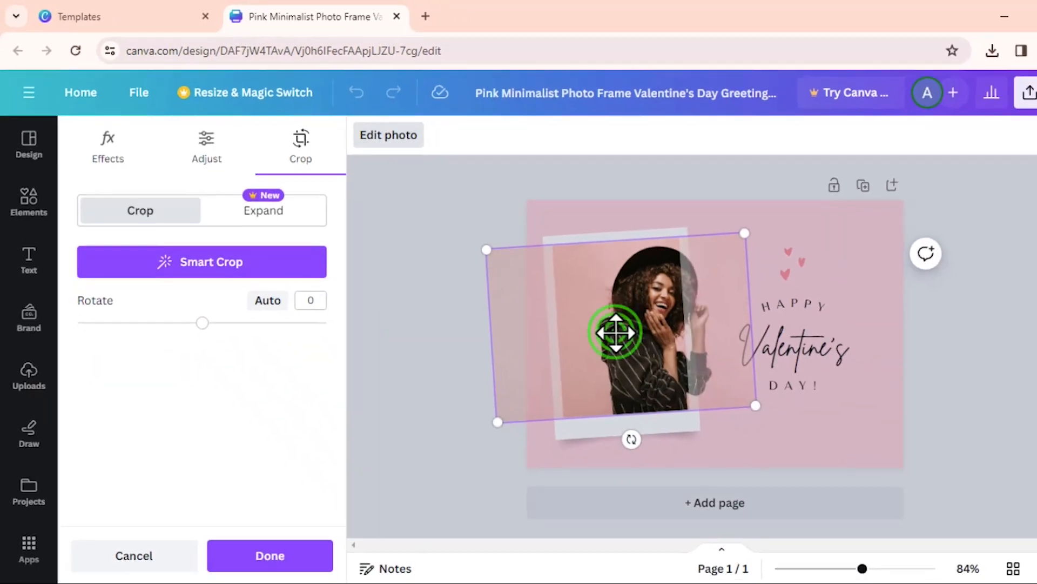
Shift the portrait left in the frame so the woman is centred, and apply the crop.
left_click_drag(616, 332, 586, 331)
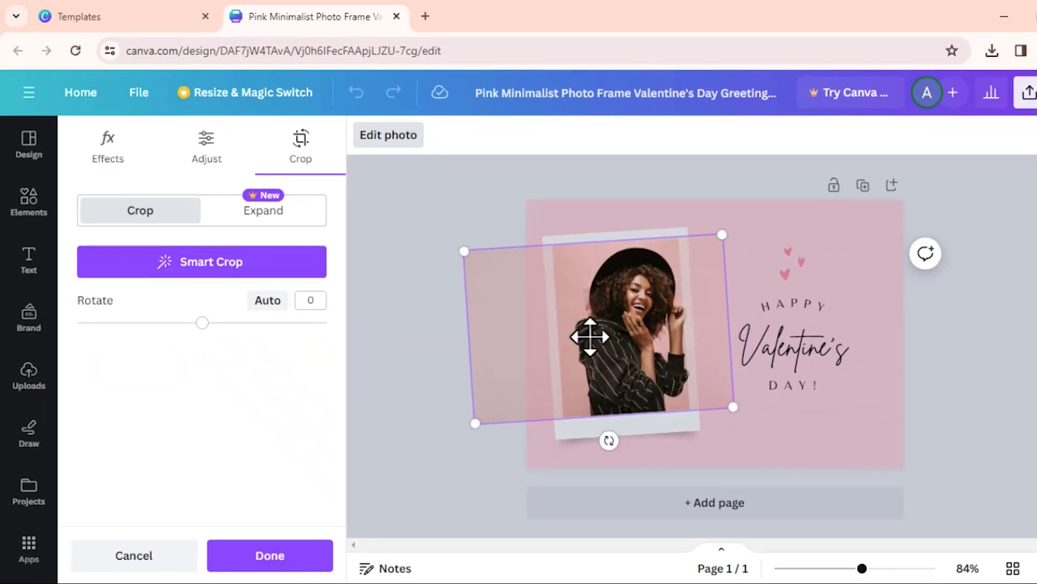
double_click(633, 326)
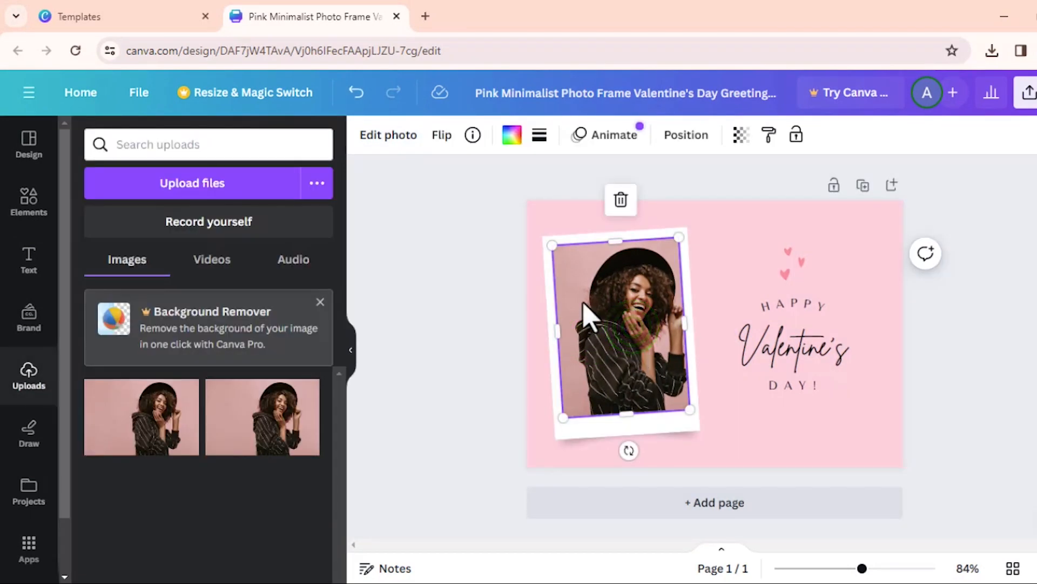
left_click(724, 264)
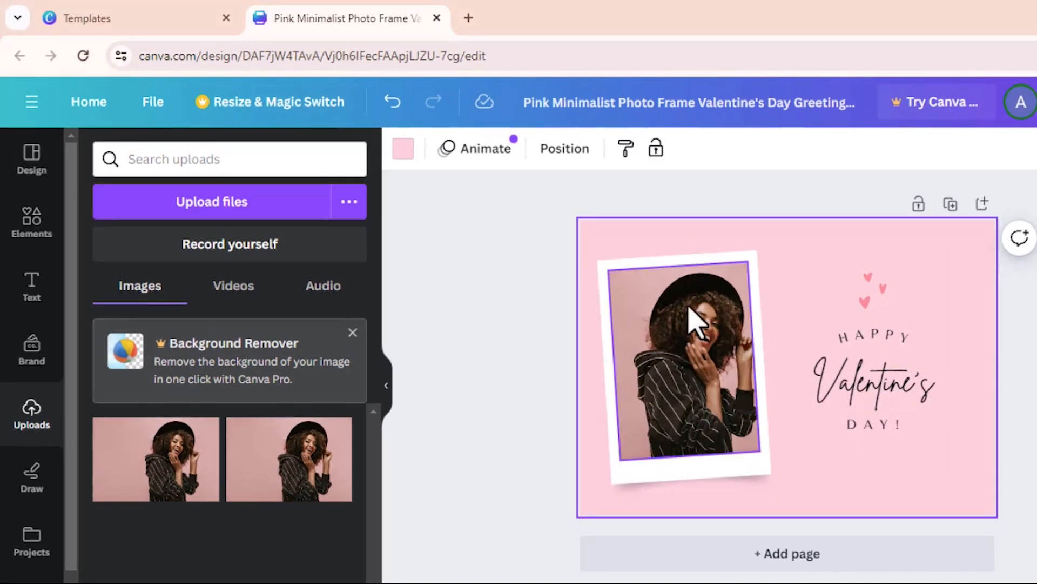
left_click(880, 293)
left_click(870, 299)
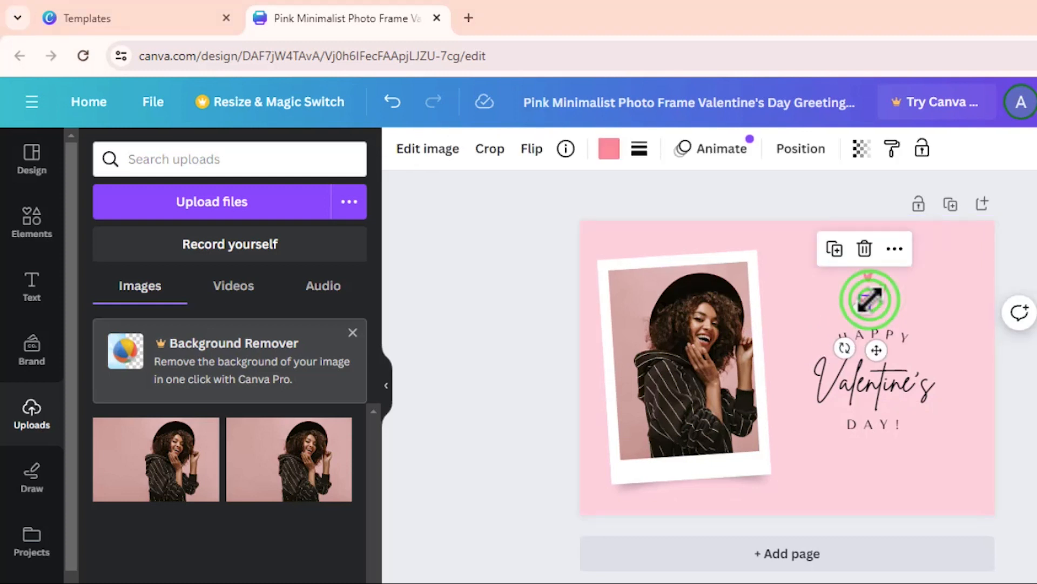
left_click(865, 276)
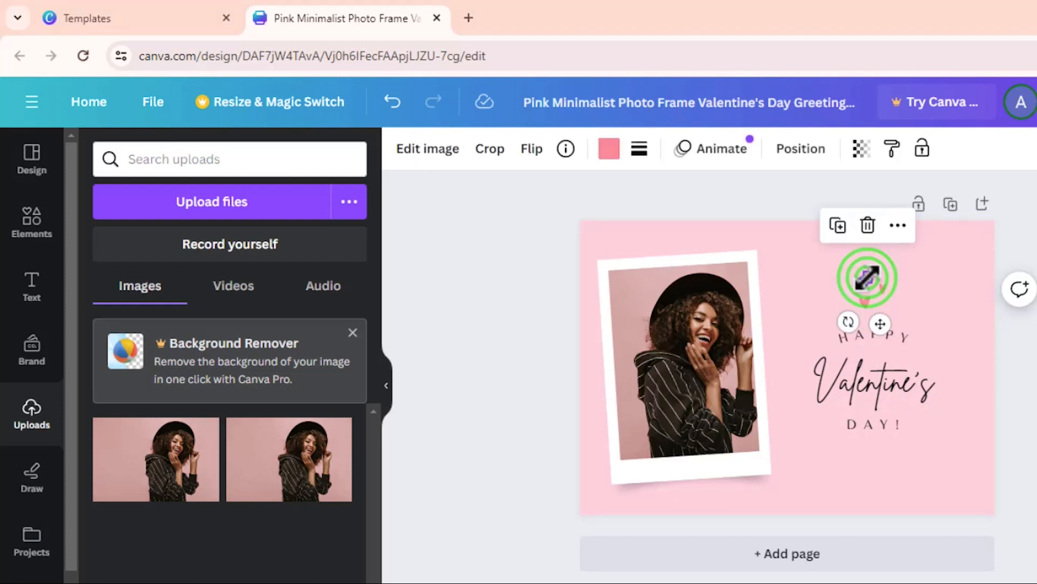
left_click(920, 296)
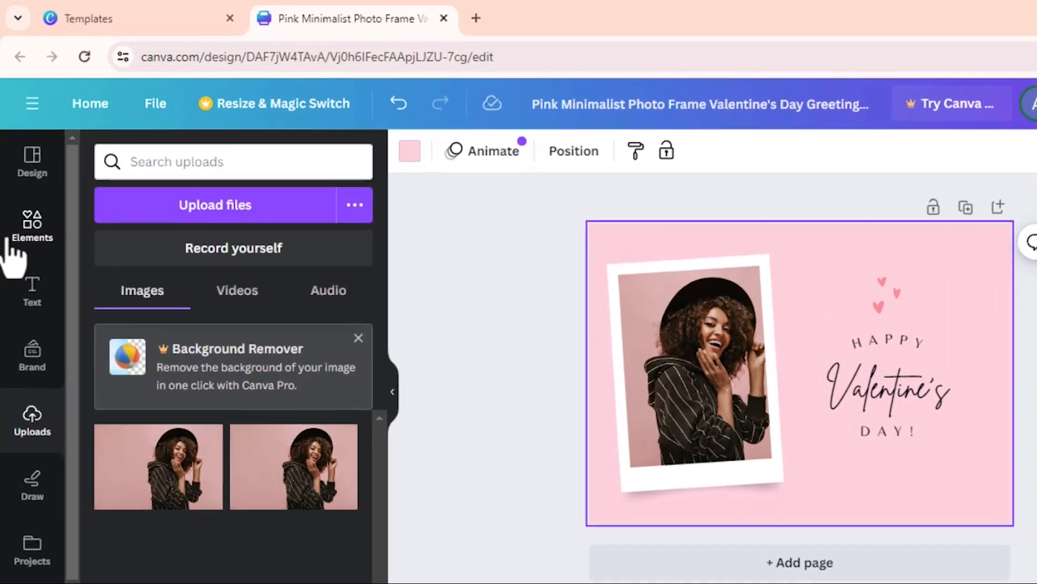
Search the Elements library for 'heart icons'.
left_click(25, 189)
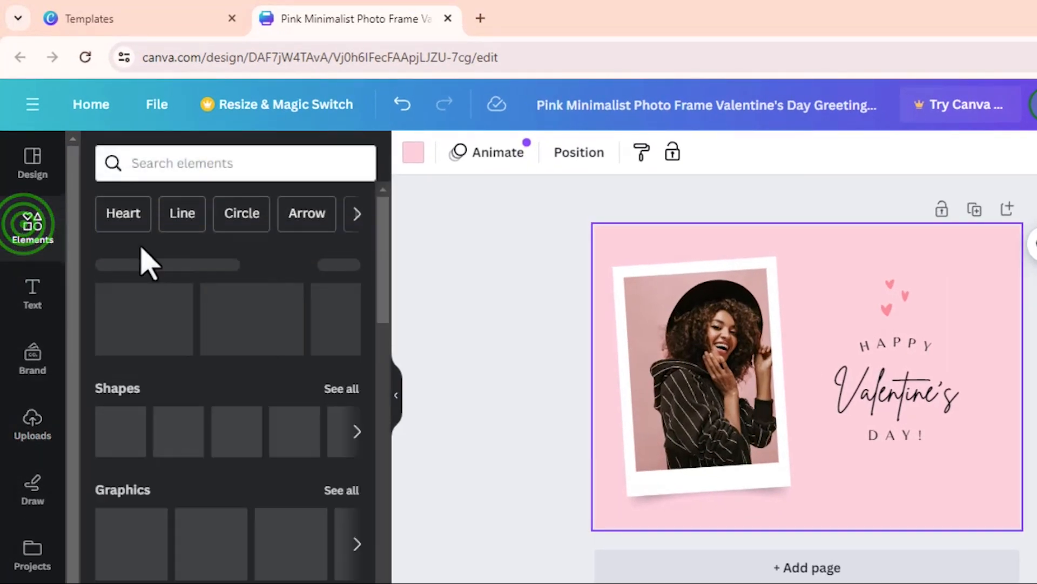
left_click(242, 164)
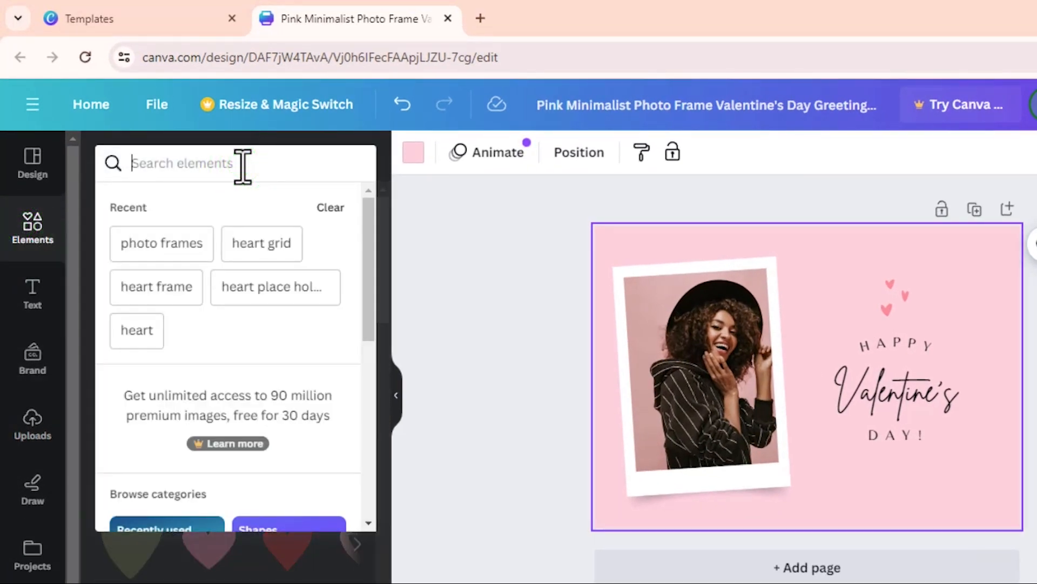
type("hea")
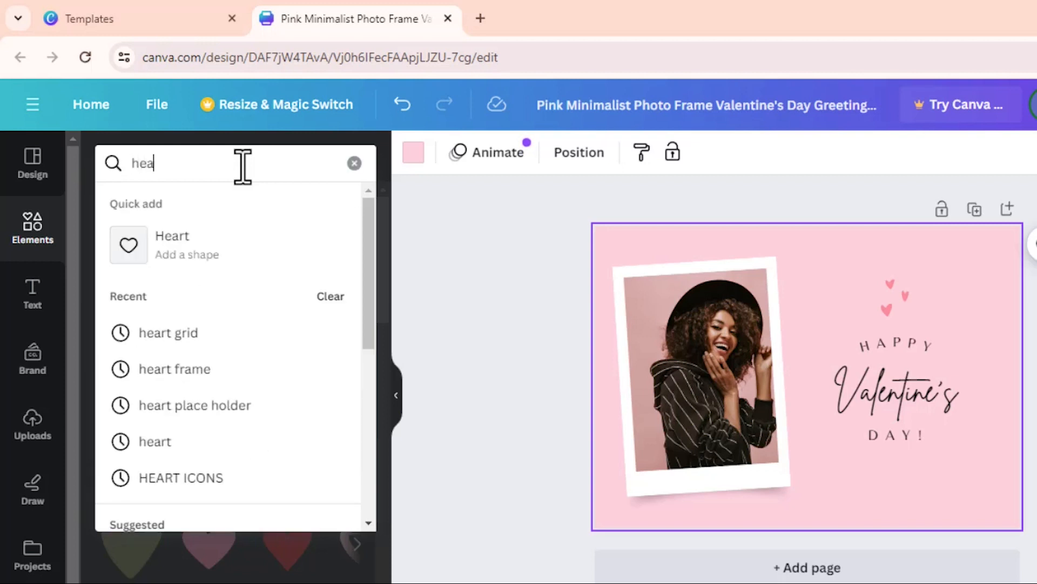
type("rt ico")
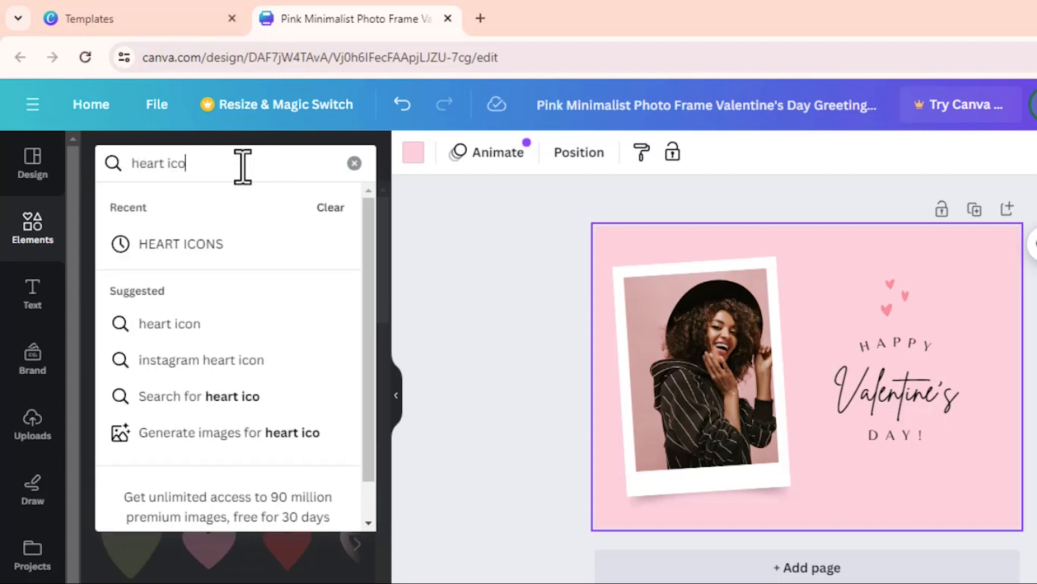
type("ns")
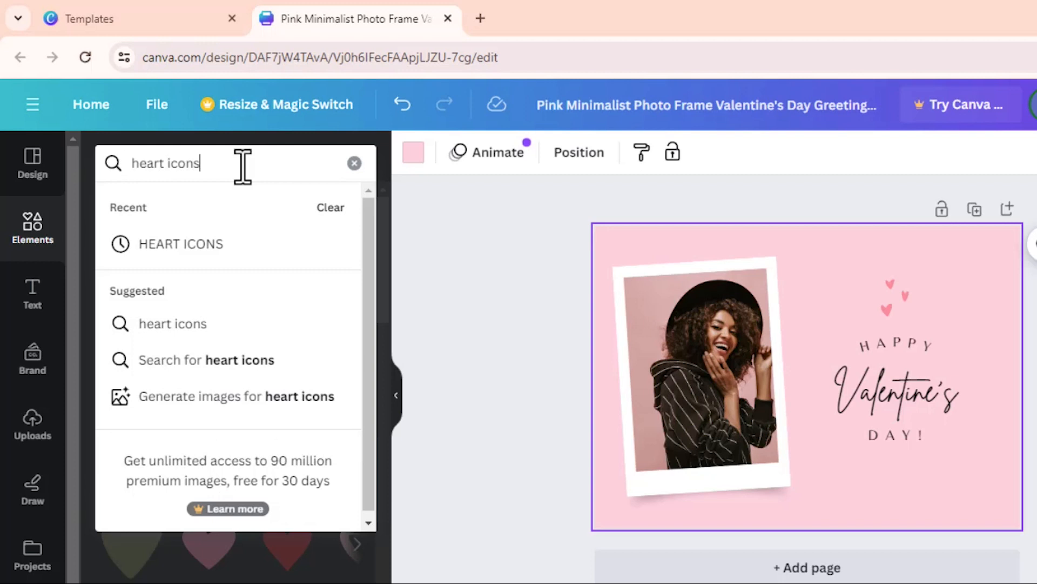
key("Return")
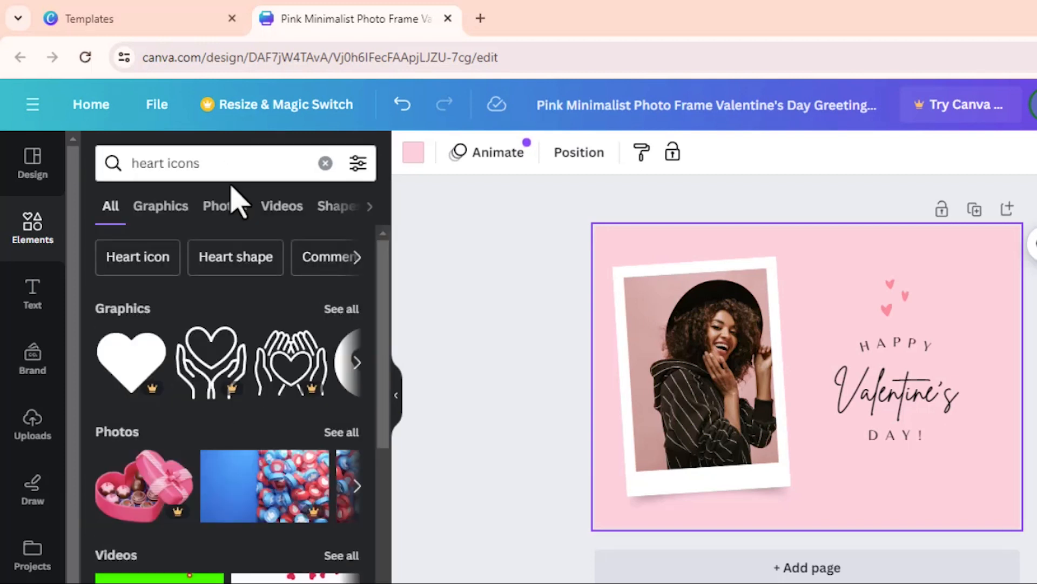
scroll(201, 348, "down", 2)
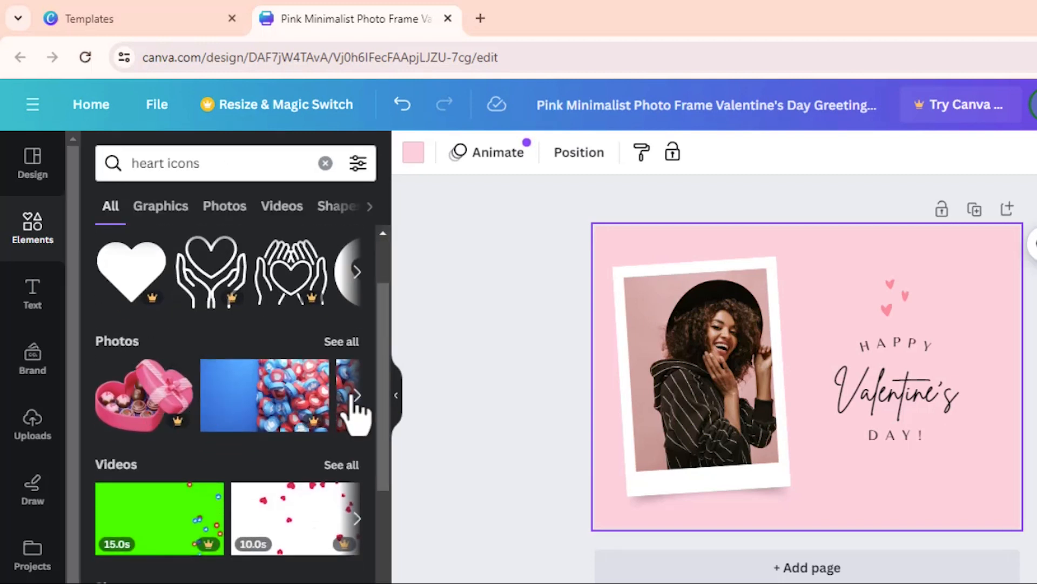
scroll(345, 387, "down", 6)
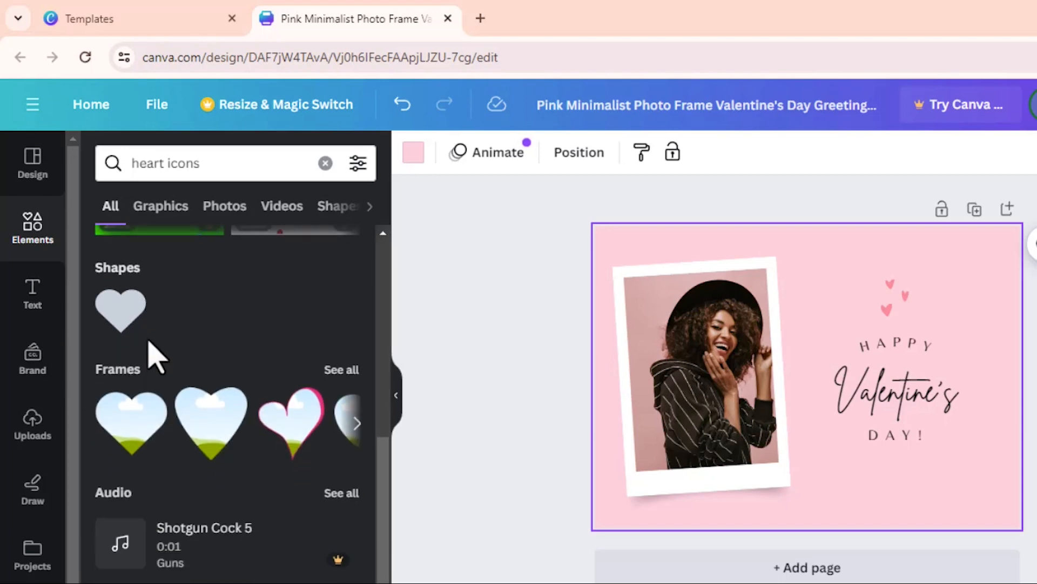
scroll(162, 340, "up", 8)
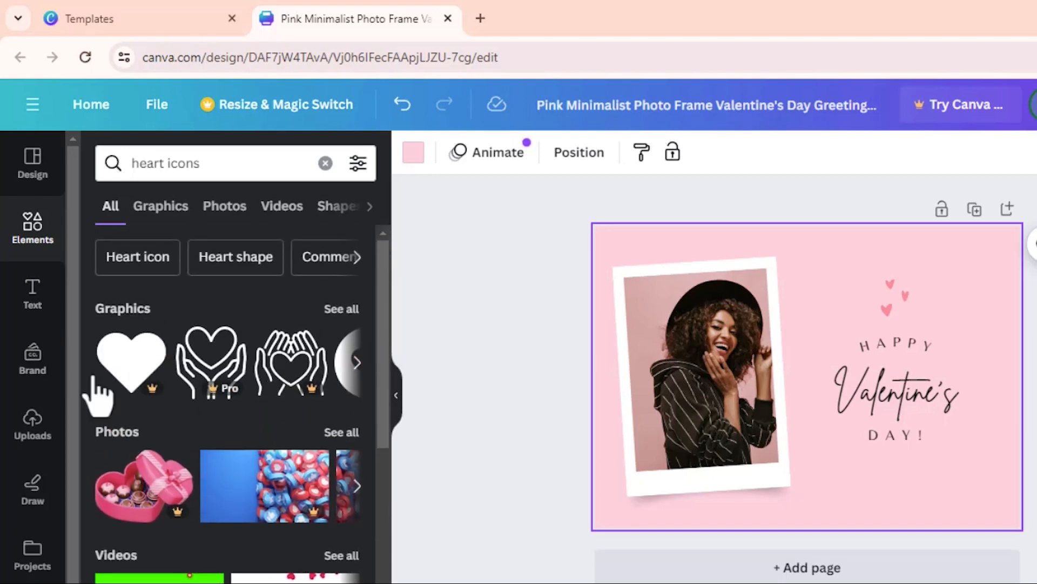
Show all heart icon photo results and browse through them.
left_click(354, 432)
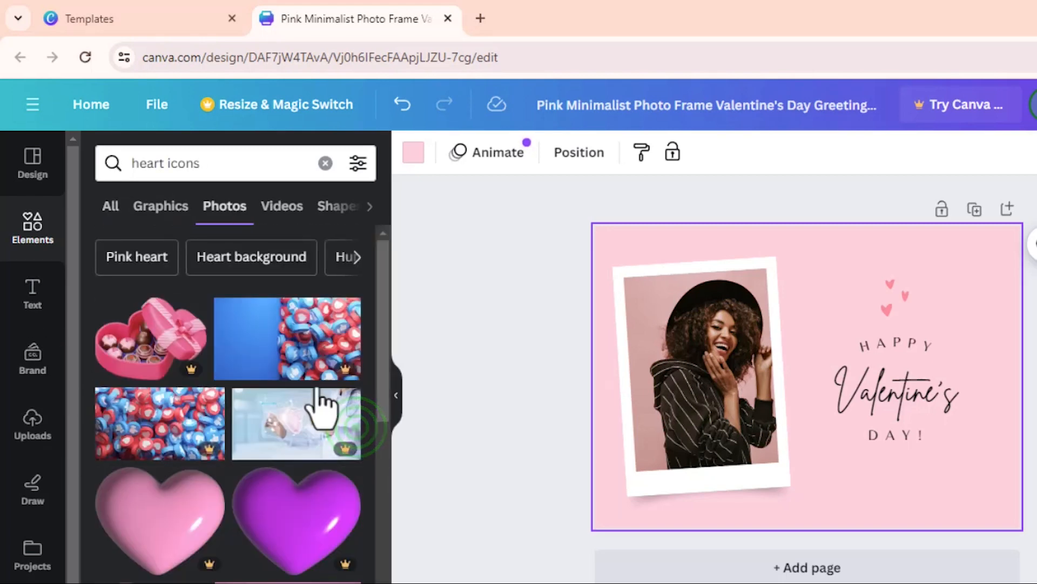
scroll(289, 373, "down", 8)
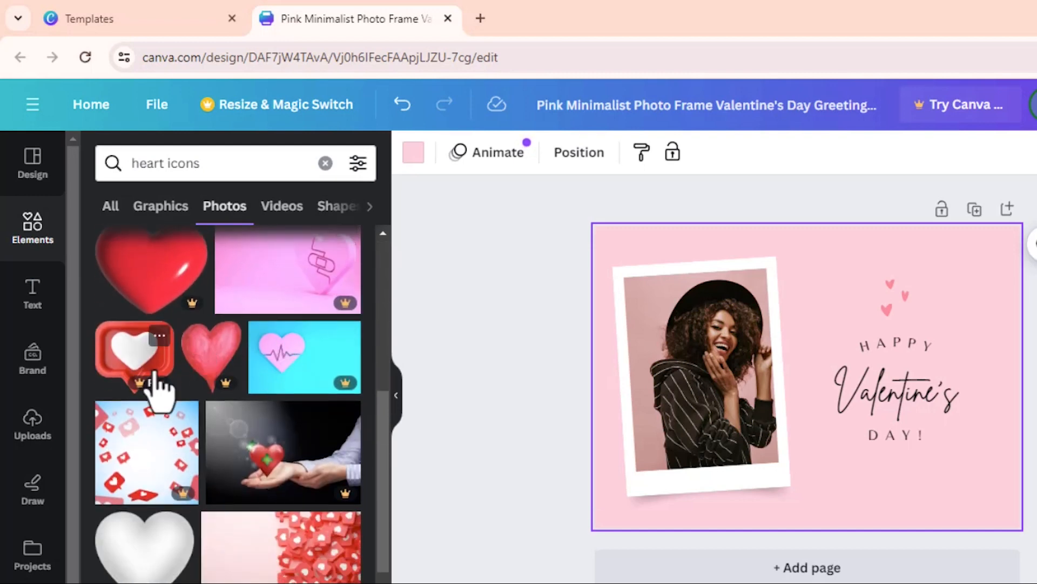
scroll(288, 389, "down", 3)
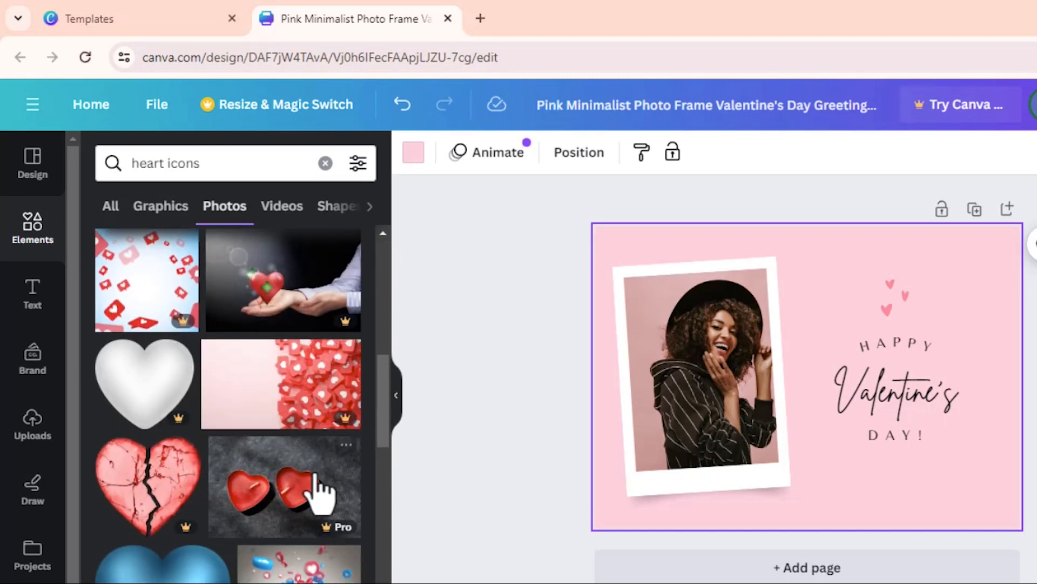
scroll(319, 492, "down", 3)
scroll(303, 459, "down", 10)
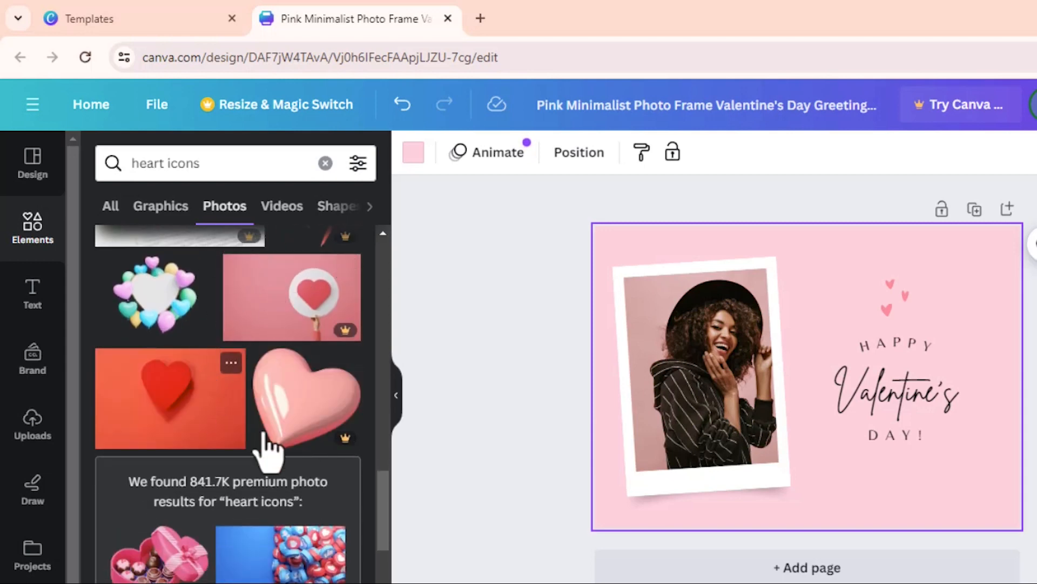
scroll(156, 370, "down", 10)
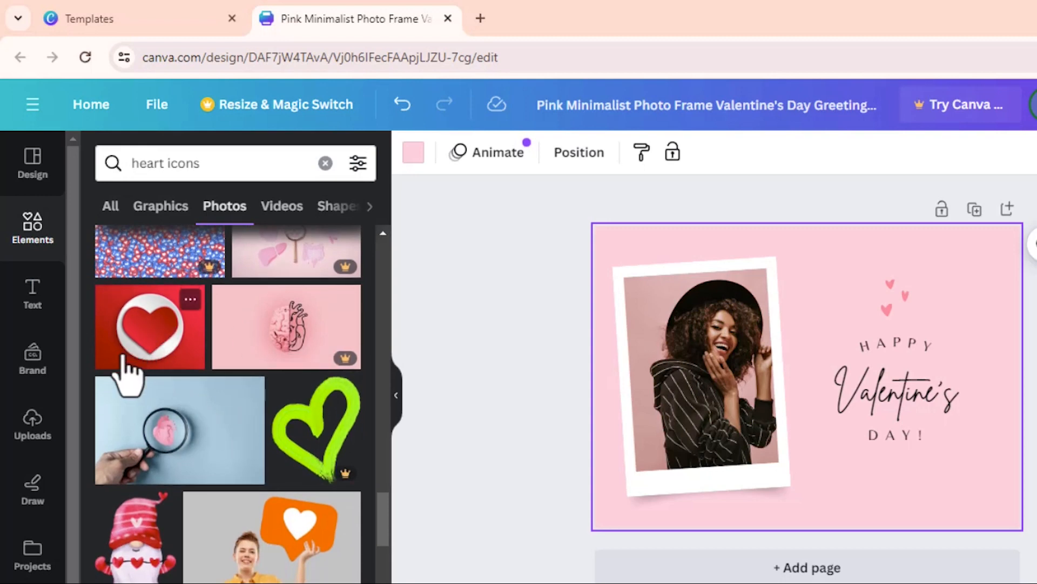
scroll(327, 411, "down", 3)
scroll(248, 393, "up", 5)
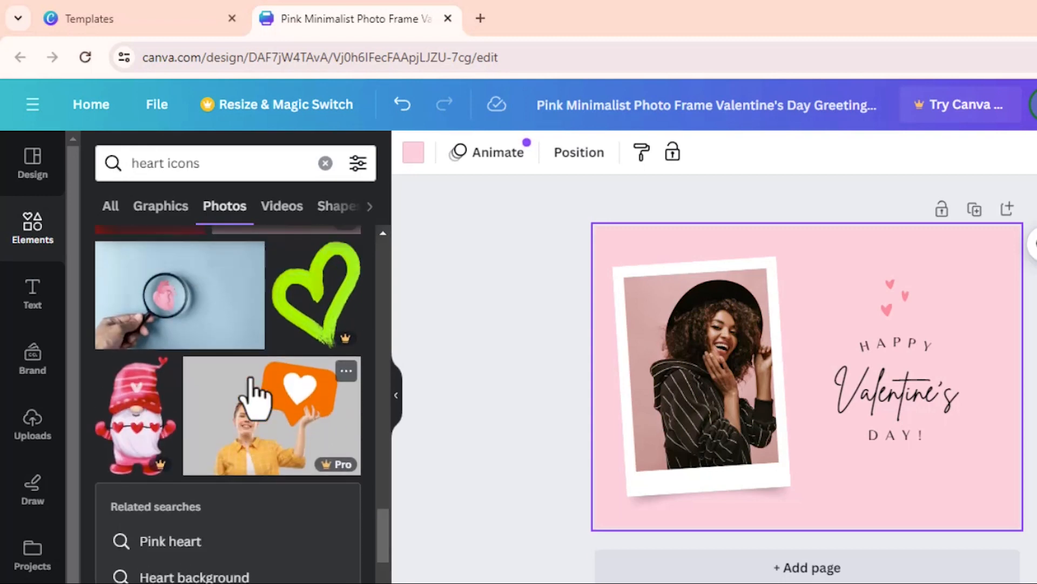
left_click(128, 432)
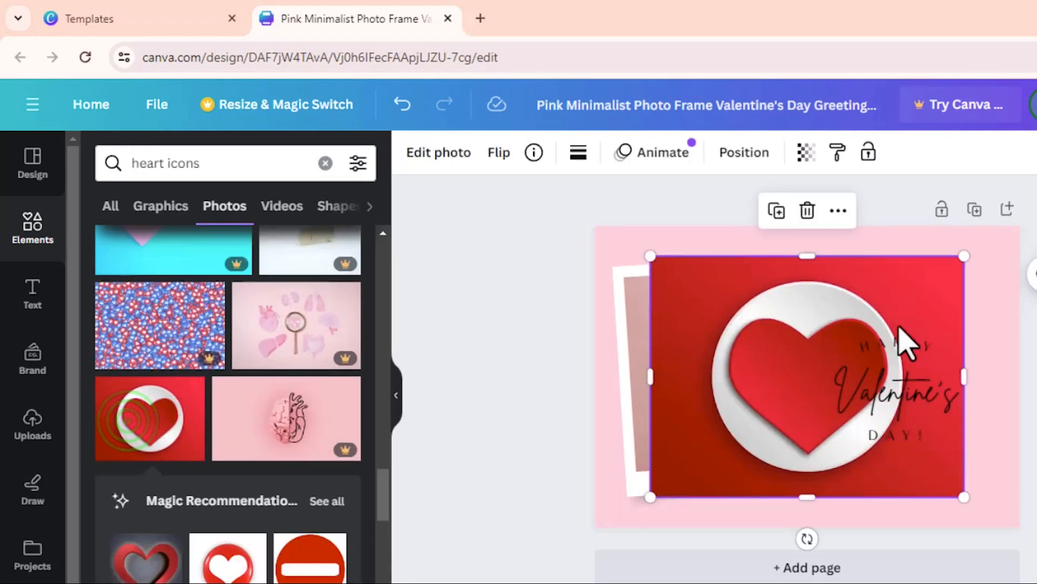
left_click_drag(648, 252, 977, 252)
left_click(993, 387)
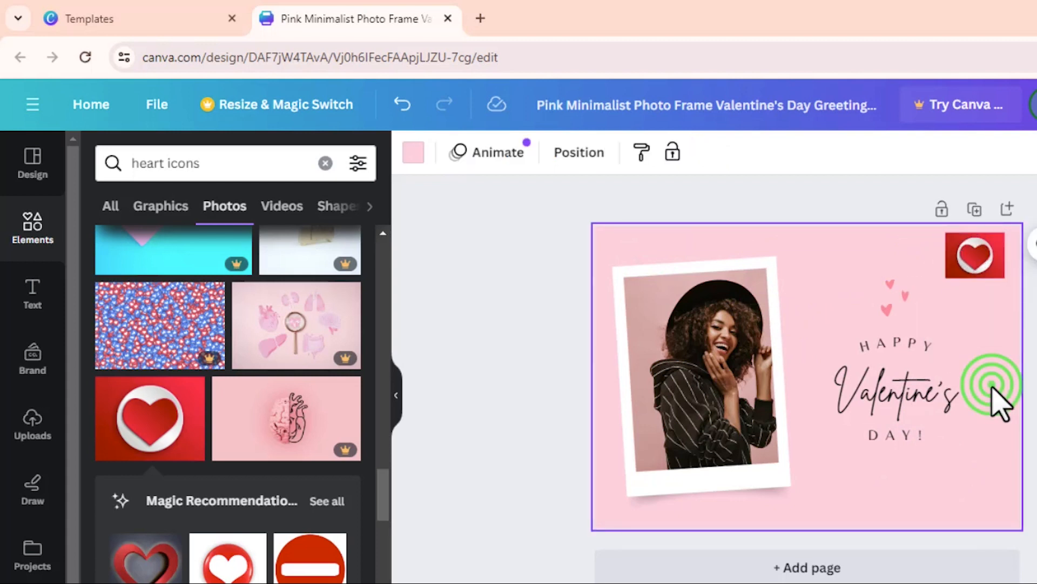
left_click(979, 279)
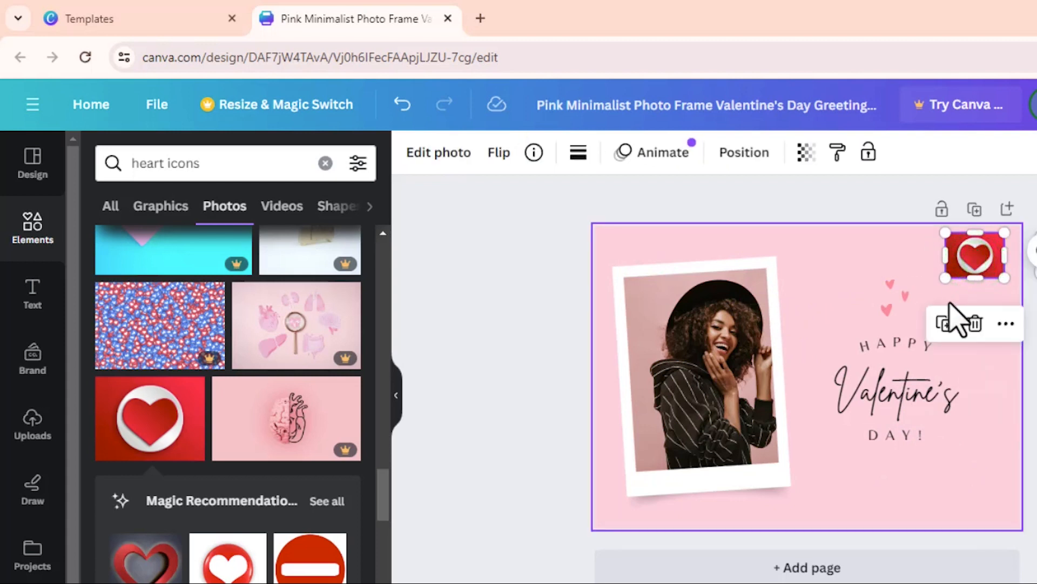
left_click(975, 324)
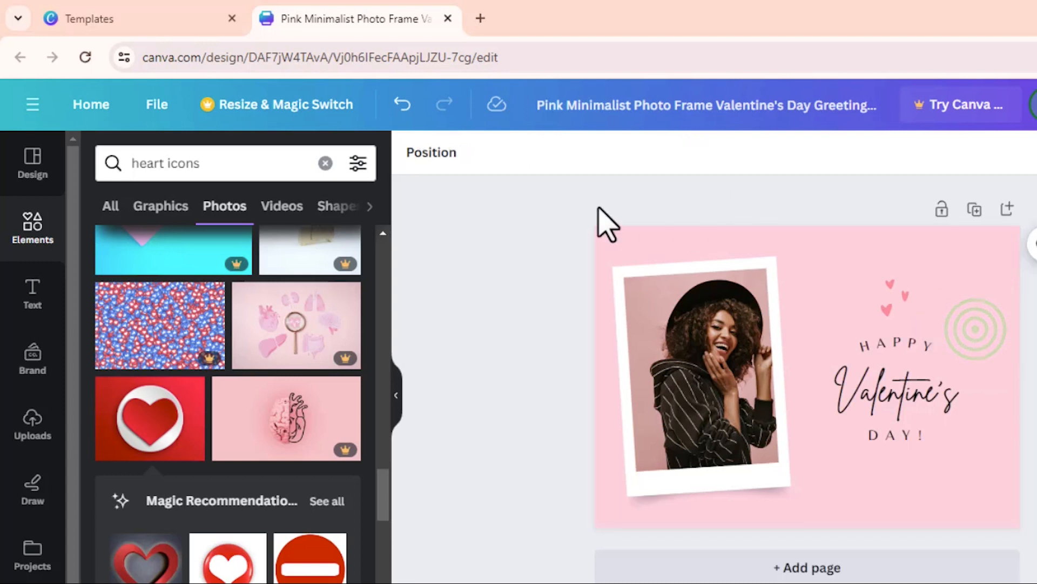
Replace the heart search with a search for 'cute bunnies'.
left_click(325, 164)
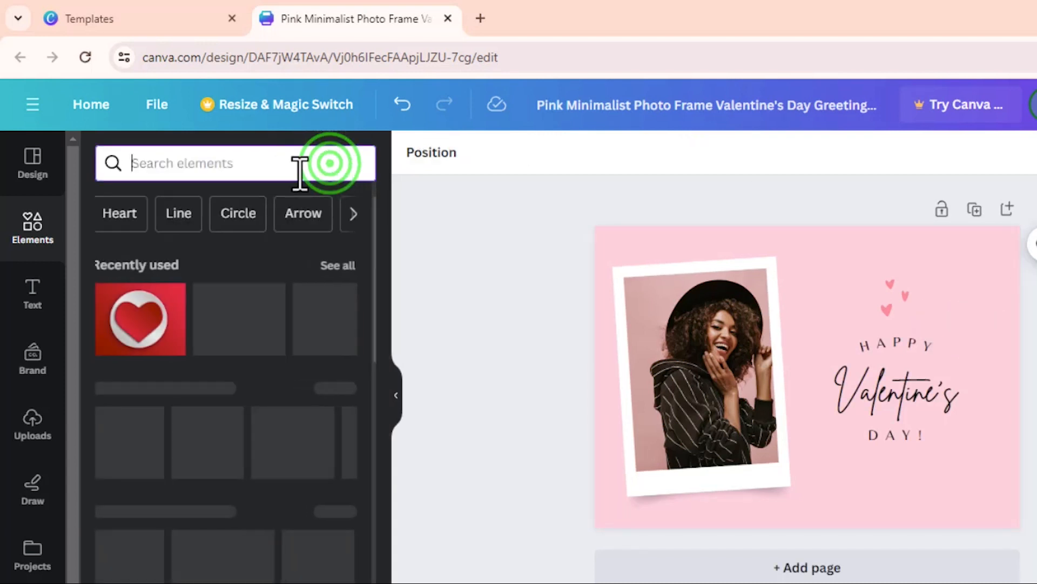
type("bunnies")
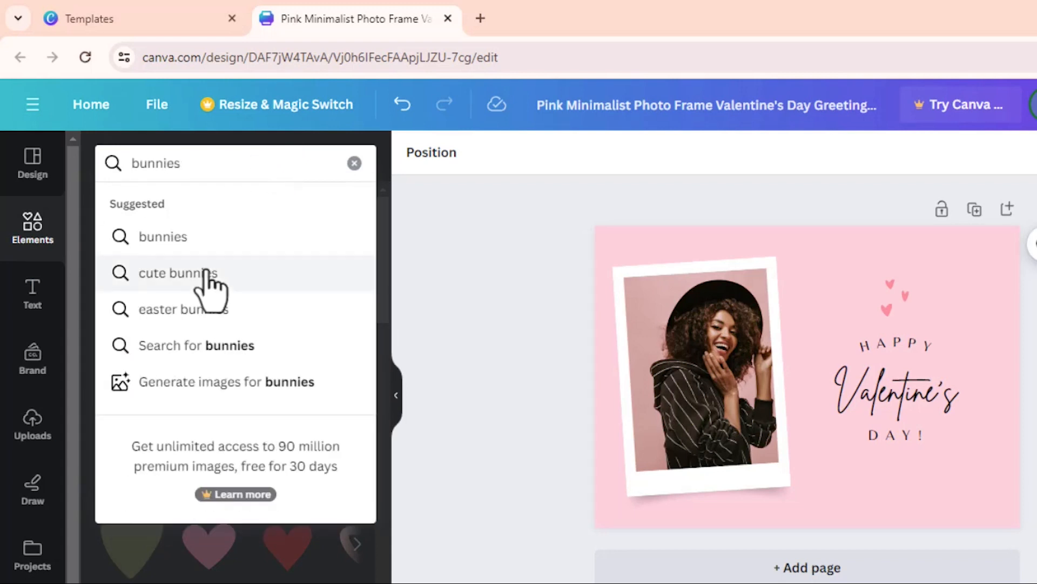
left_click(178, 273)
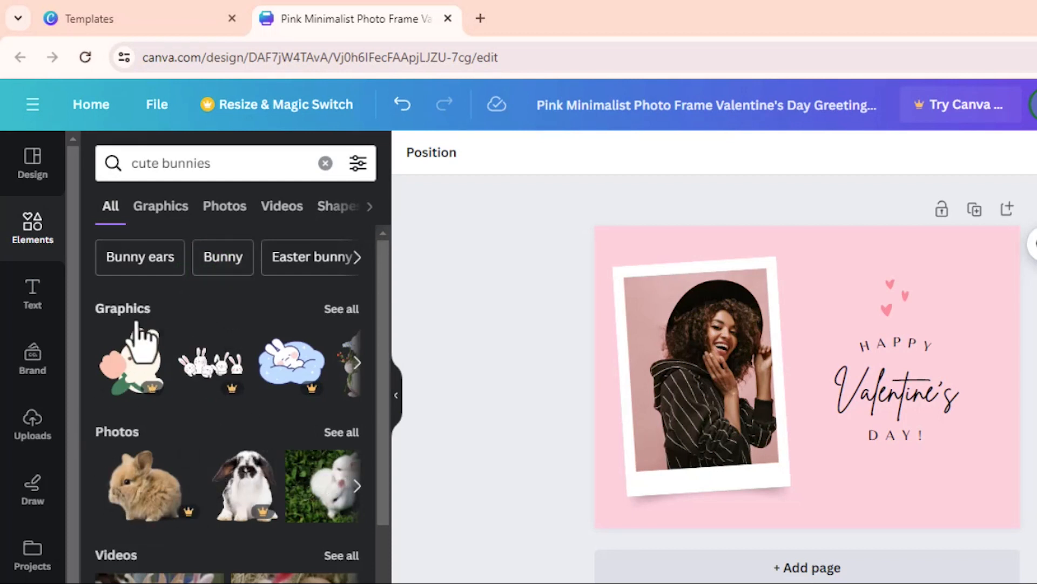
Show all cute bunny graphics and scroll through the results.
left_click(342, 309)
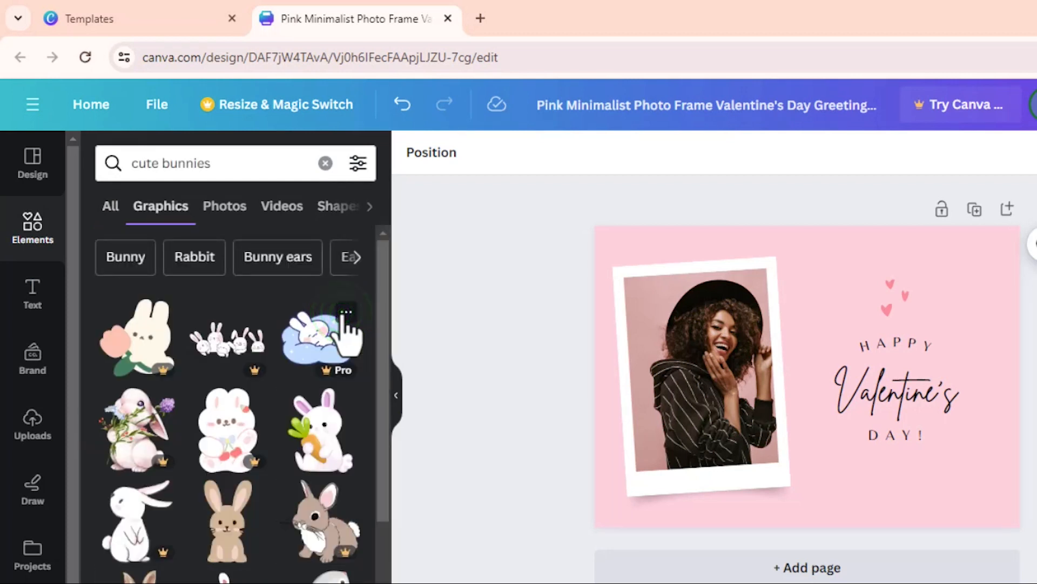
scroll(372, 389, "down", 2)
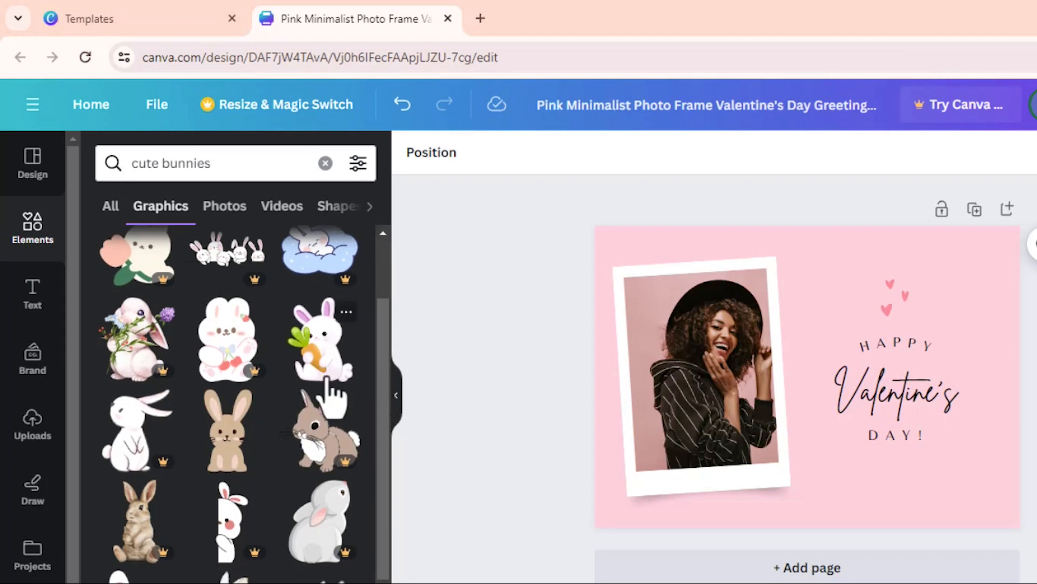
scroll(329, 397, "down", 2)
scroll(330, 402, "down", 2)
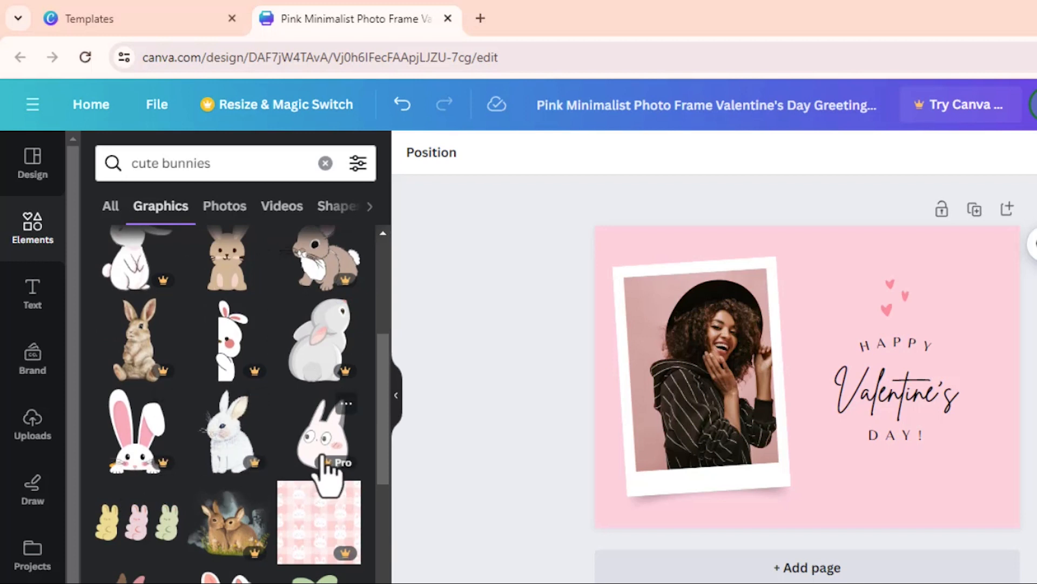
scroll(324, 463, "down", 2)
scroll(324, 463, "down", 2)
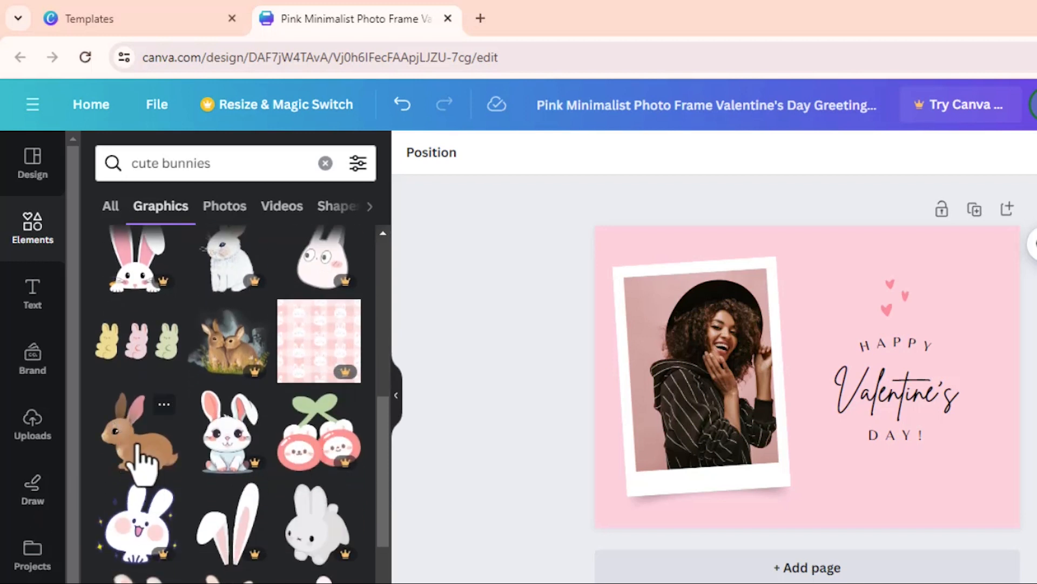
scroll(144, 454, "down", 3)
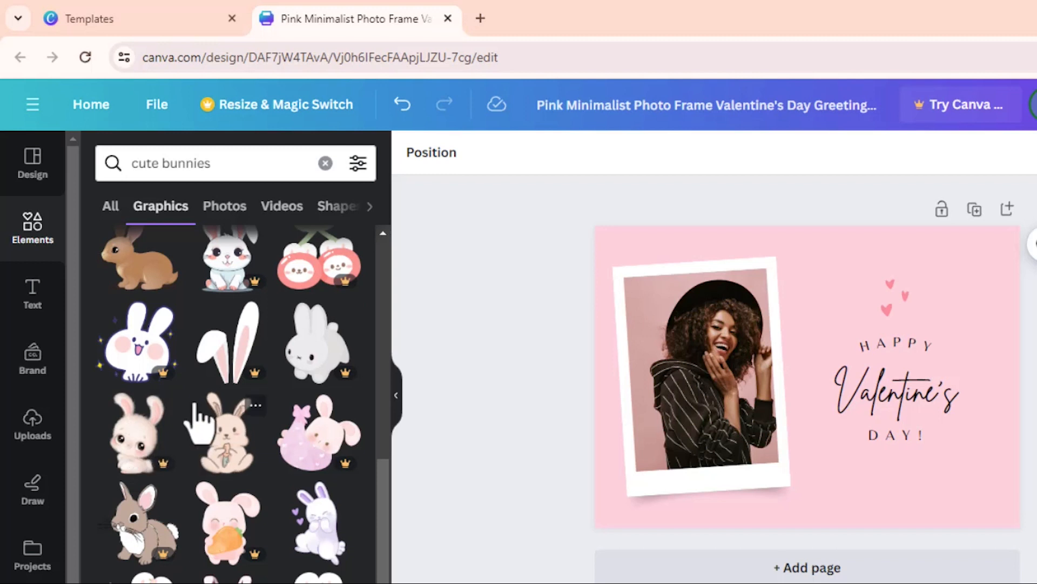
scroll(233, 465, "down", 2)
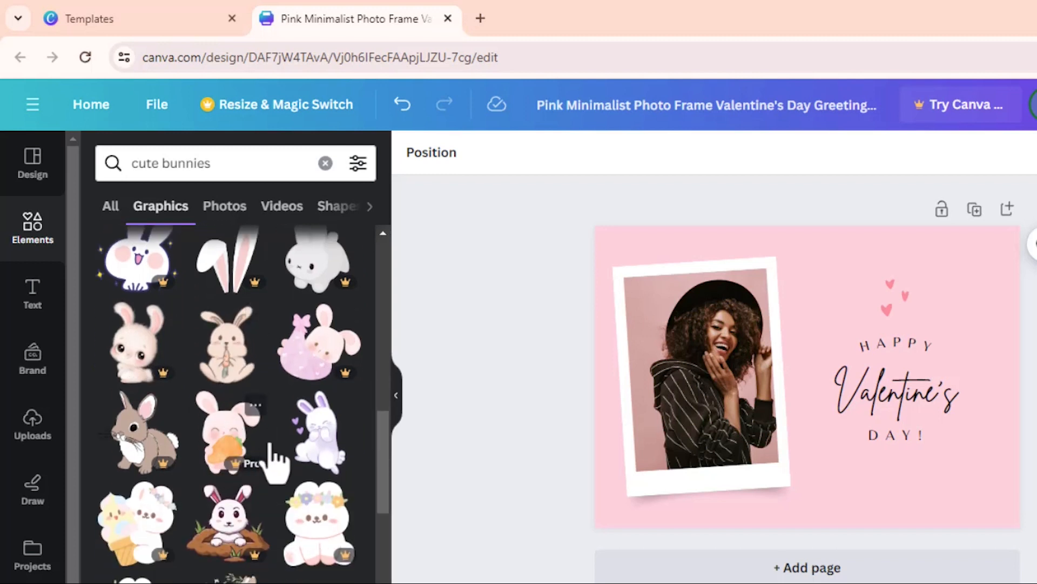
Add the purple bunny graphic, shrink it and move it to the card's bottom-right corner.
left_click(308, 443)
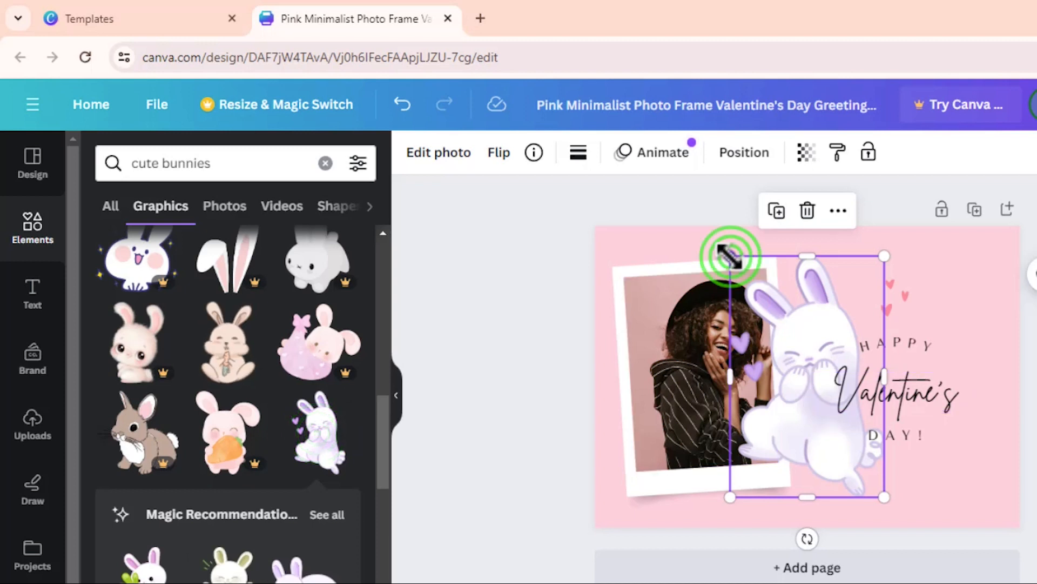
left_click_drag(729, 257, 858, 408)
left_click_drag(859, 468, 974, 484)
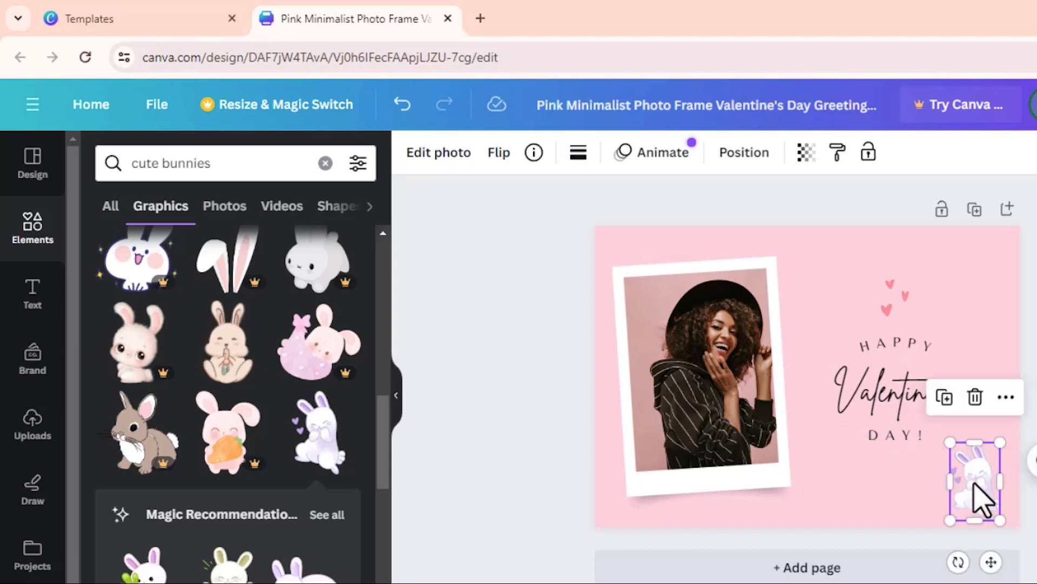
Duplicate the bunny and set the copy beside the first, below 'DAY!'.
left_click(945, 397)
left_click_drag(982, 487, 936, 476)
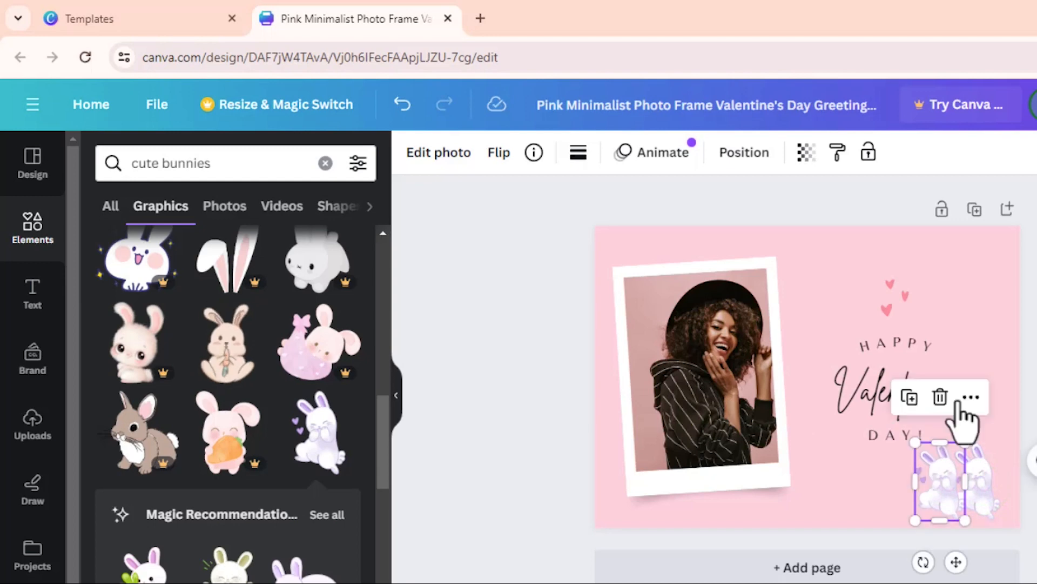
left_click(957, 357)
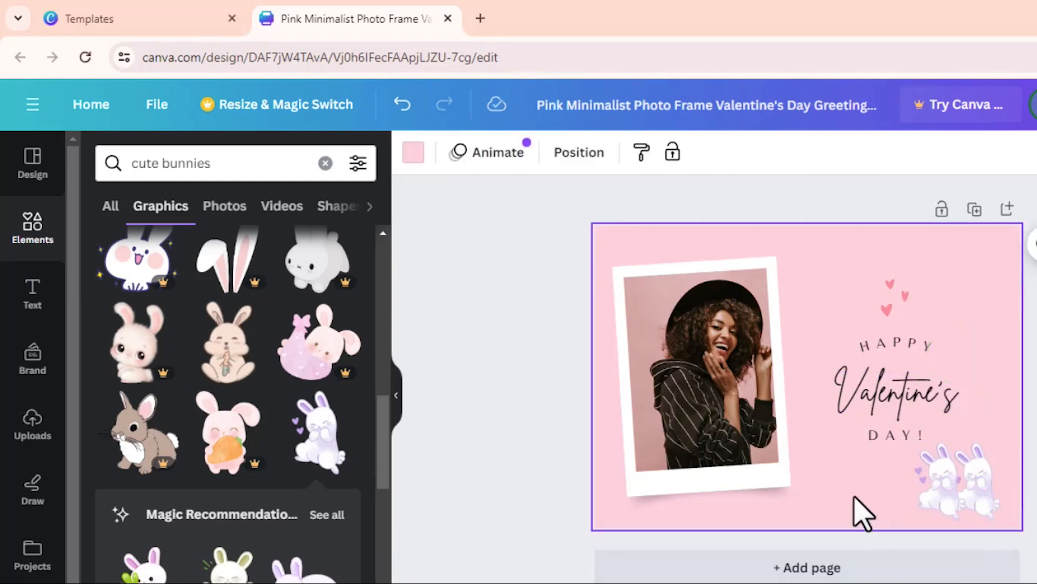